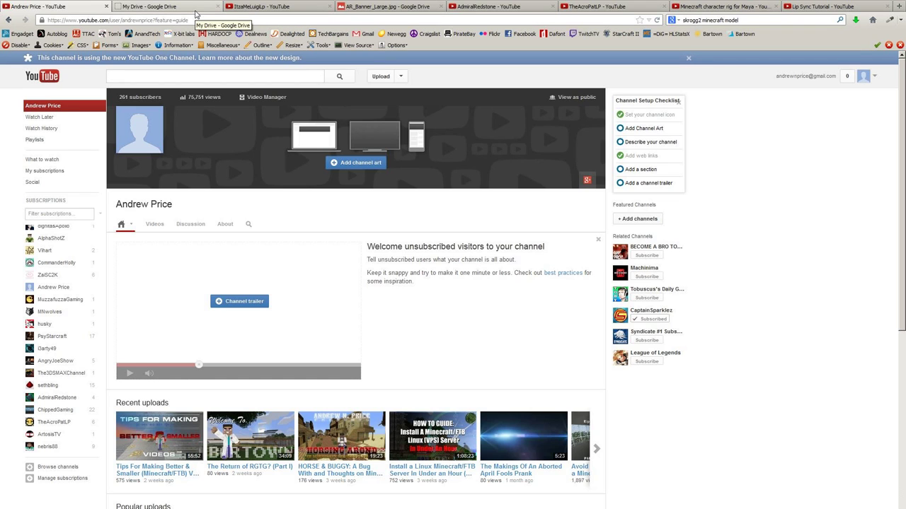
# Step: Compare the Luigi banner with the ItzaMeLuigiLp channel, then view AR_Banner_Large.jpg
pyautogui.click(199, 9)
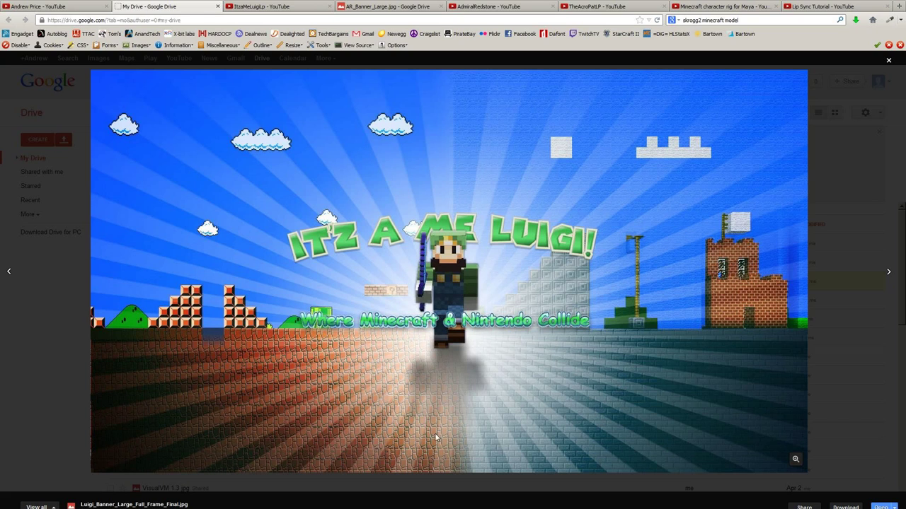
pyautogui.click(276, 7)
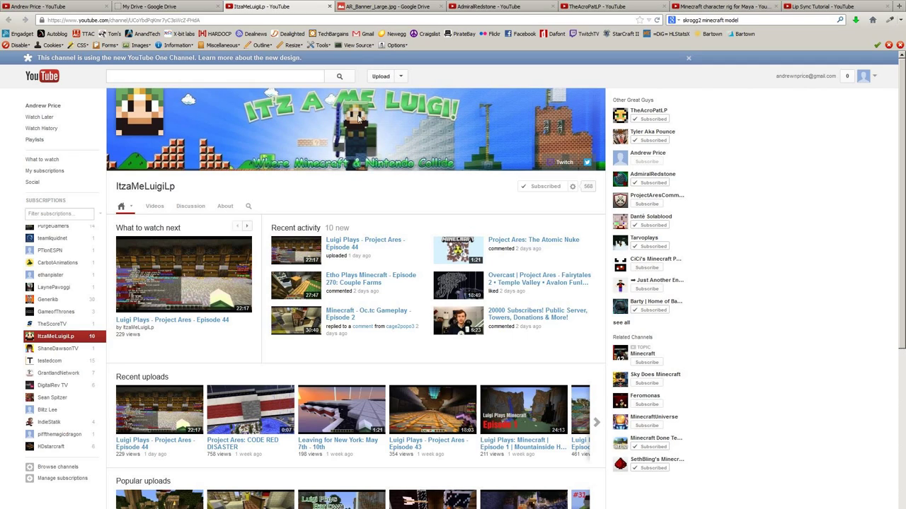
pyautogui.click(405, 14)
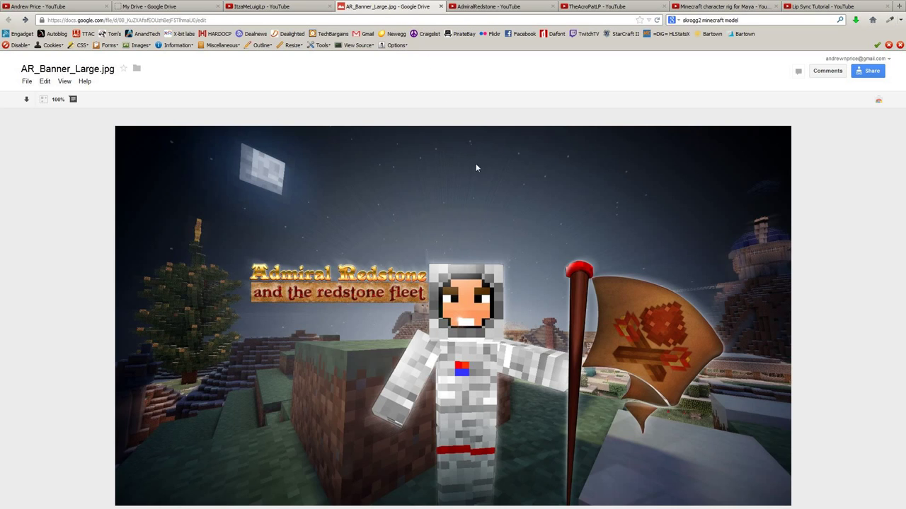
# Step: Zoom in and pan across the Admiral Redstone banner, then view the AdmiralRedstone channel page
pyautogui.click(472, 277)
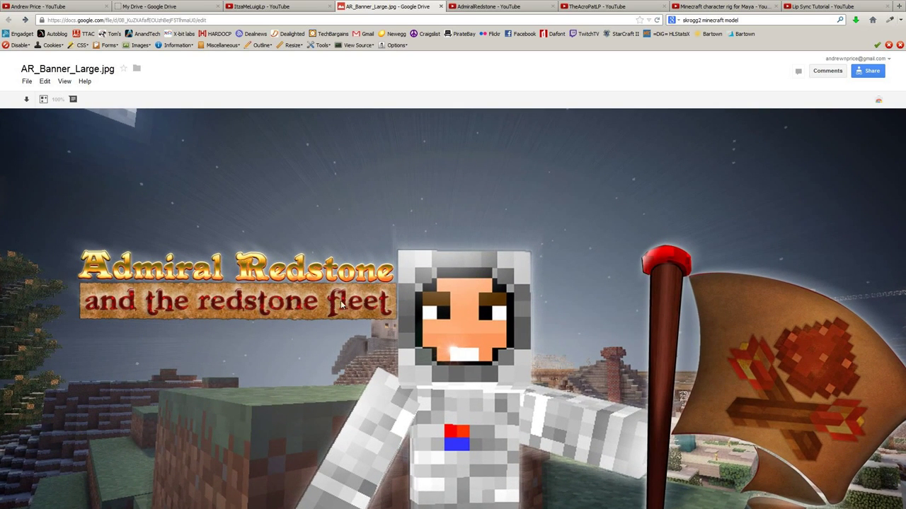
pyautogui.moveTo(439, 354)
pyautogui.mouseDown()
pyautogui.moveTo(536, 241)
pyautogui.moveTo(545, 255)
pyautogui.mouseUp()
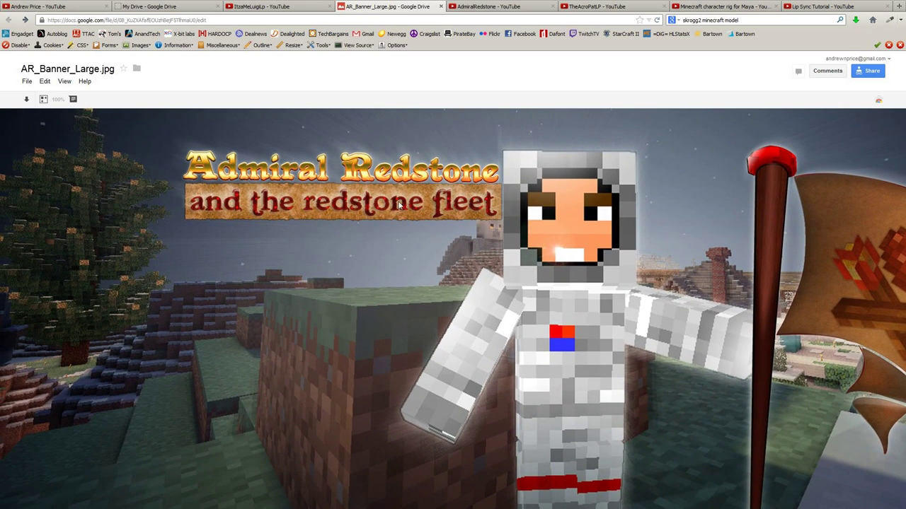
pyautogui.click(383, 274)
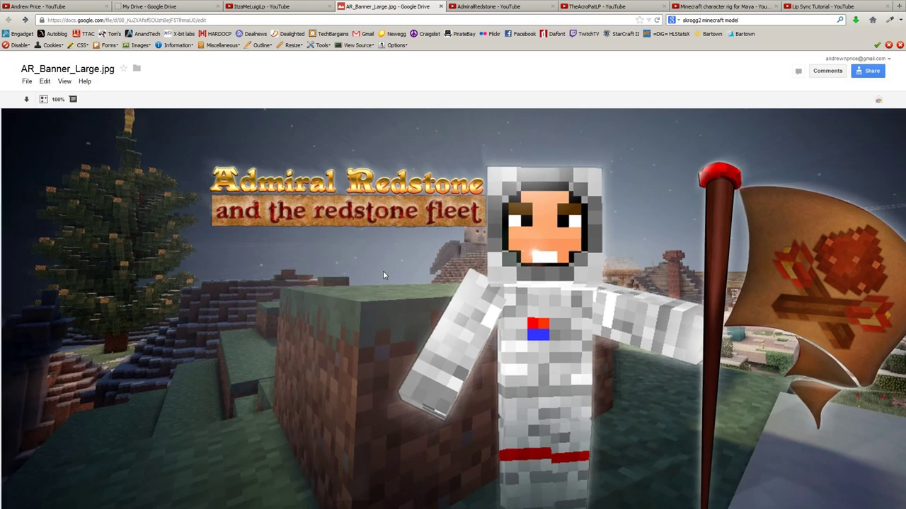
pyautogui.click(488, 6)
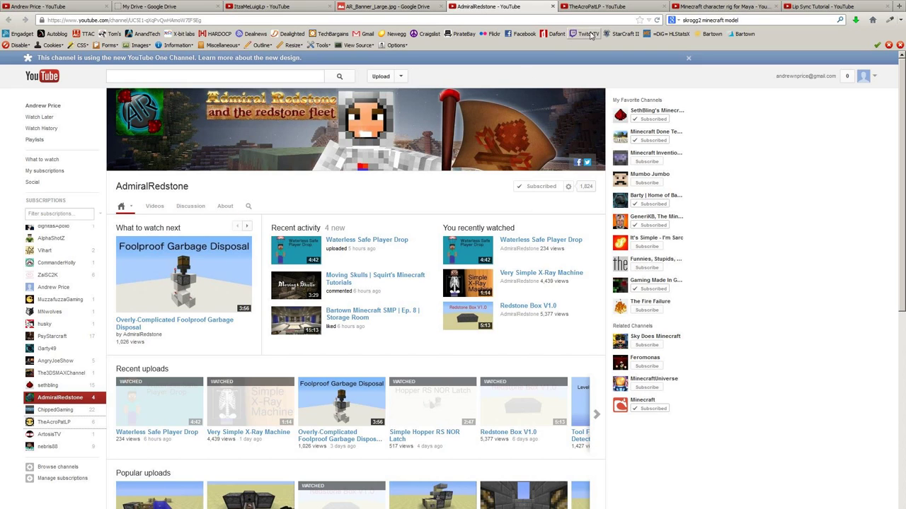
# Step: Browse TheAcroPatLP, ItzaMeLuigiLp, AR banner and AdmiralRedstone pages, then open the Minecraft rig video
pyautogui.click(593, 7)
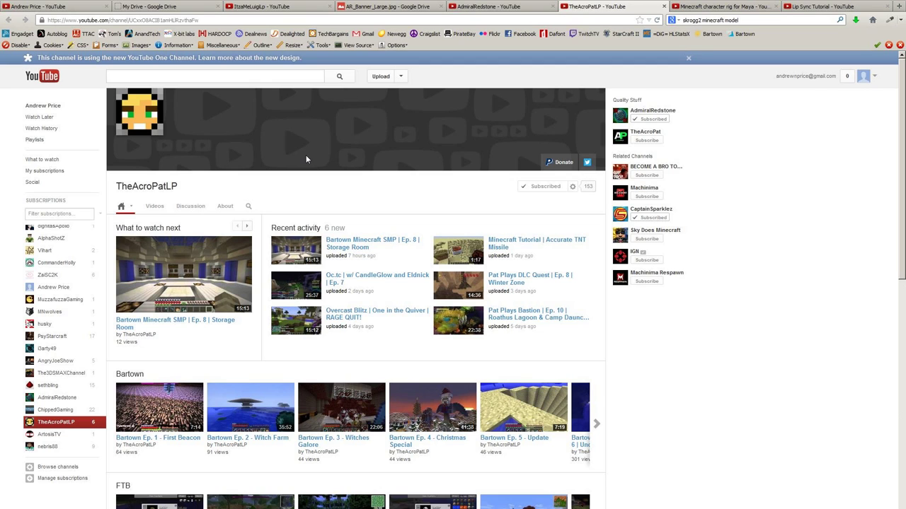
pyautogui.click(269, 9)
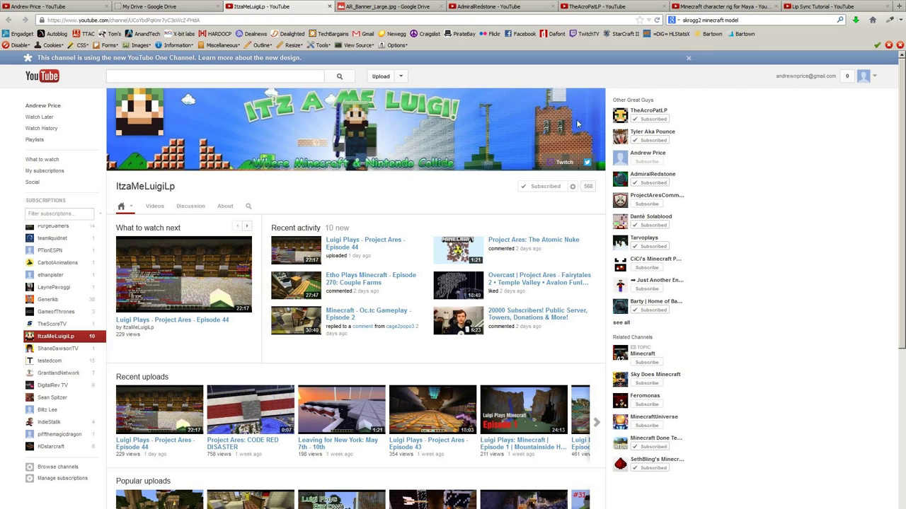
pyautogui.click(423, 5)
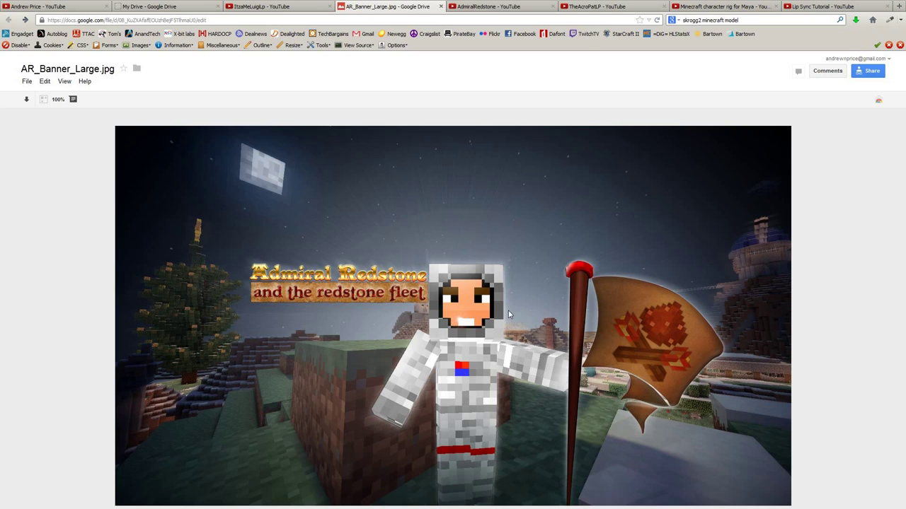
pyautogui.click(499, 7)
pyautogui.click(626, 7)
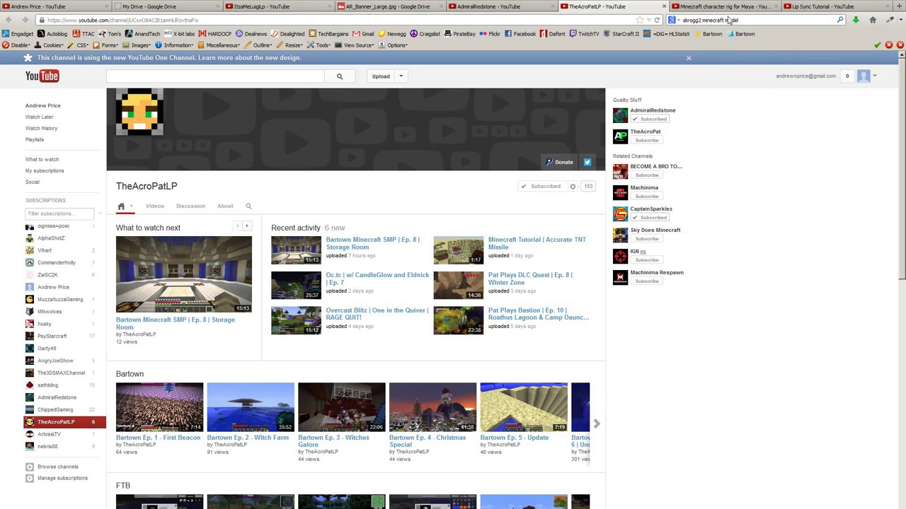
pyautogui.click(739, 9)
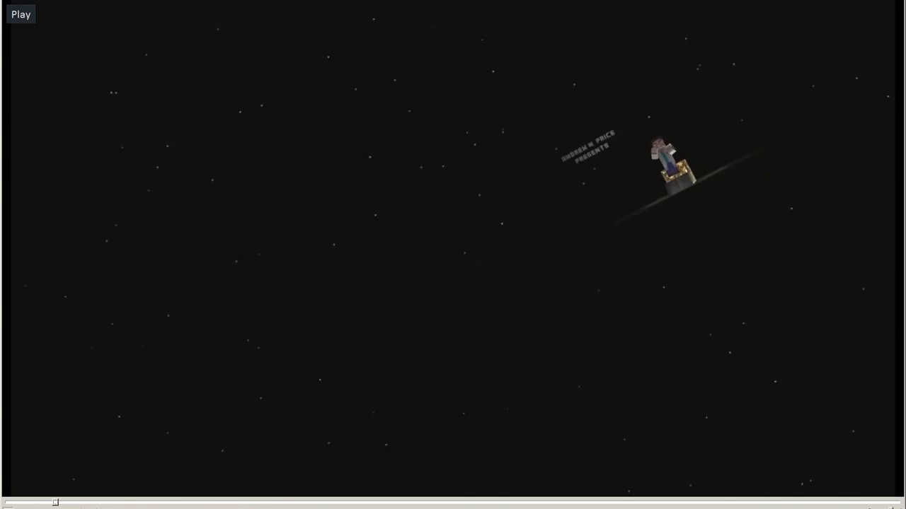
pyautogui.scroll(-5, 453, 255)
pyautogui.scroll(-10, 453, 255)
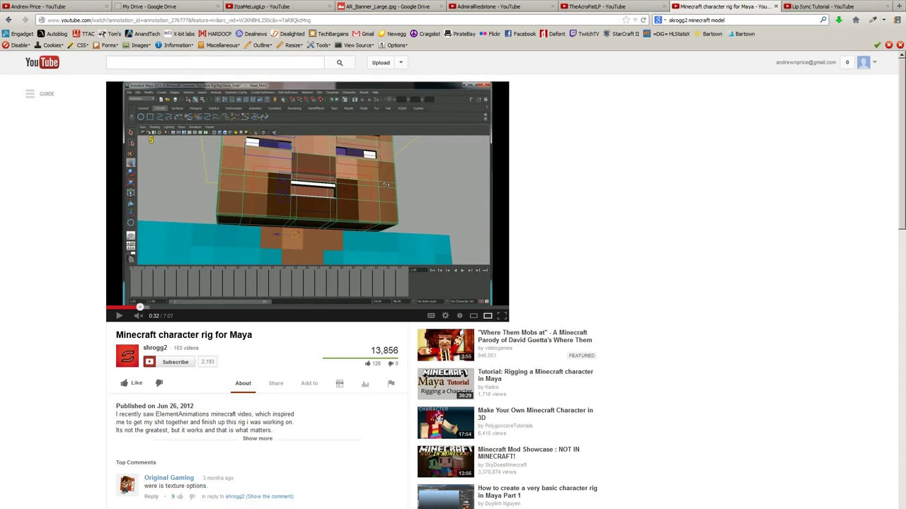
# Step: Play the rig video from 0:32, pause it at 1:07, and switch to the Lip Sync Tutorial
pyautogui.moveTo(307, 198)
pyautogui.moveTo(203, 306)
pyautogui.click(121, 316)
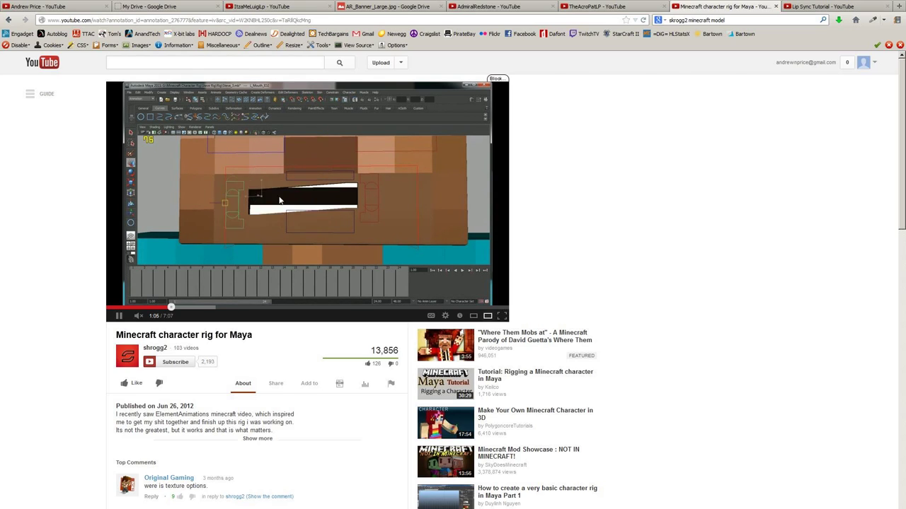
pyautogui.click(119, 315)
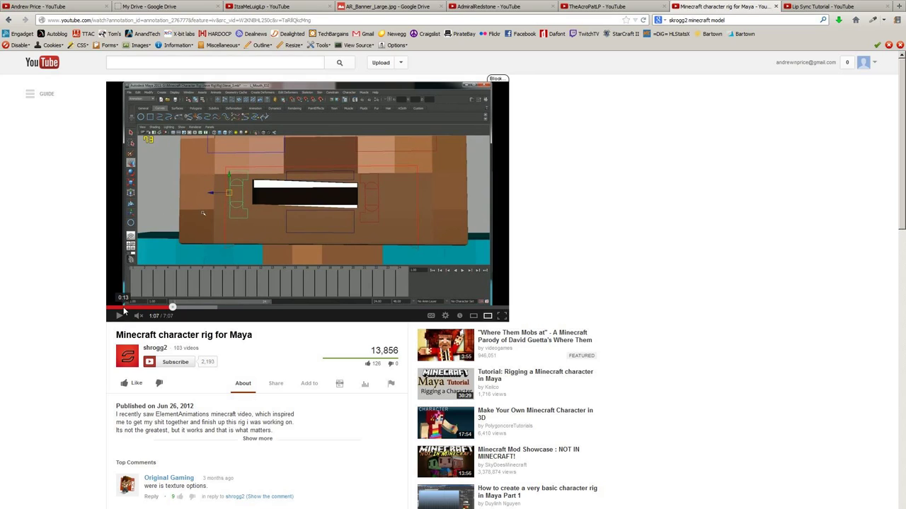
pyautogui.click(799, 7)
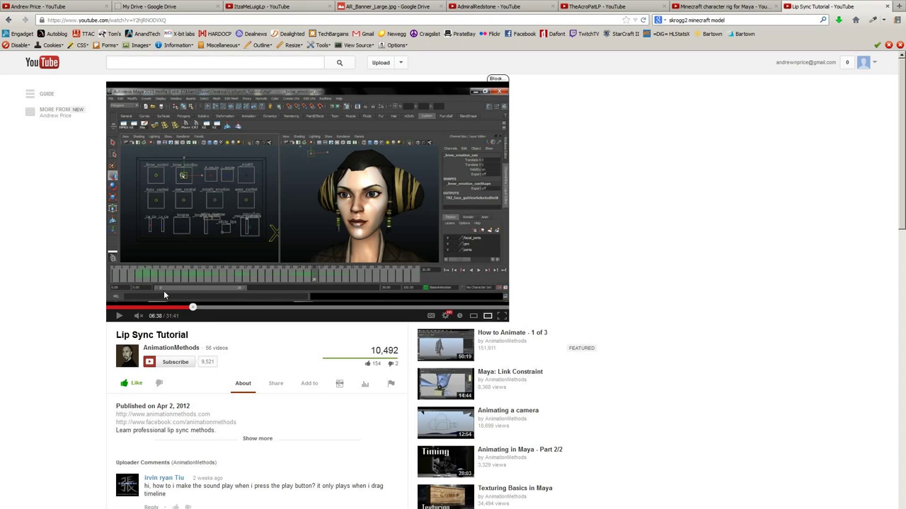
# Step: Play the Lip Sync Tutorial, scrub back to about 1:51, and pause near 1:37 on the control board
pyautogui.click(118, 316)
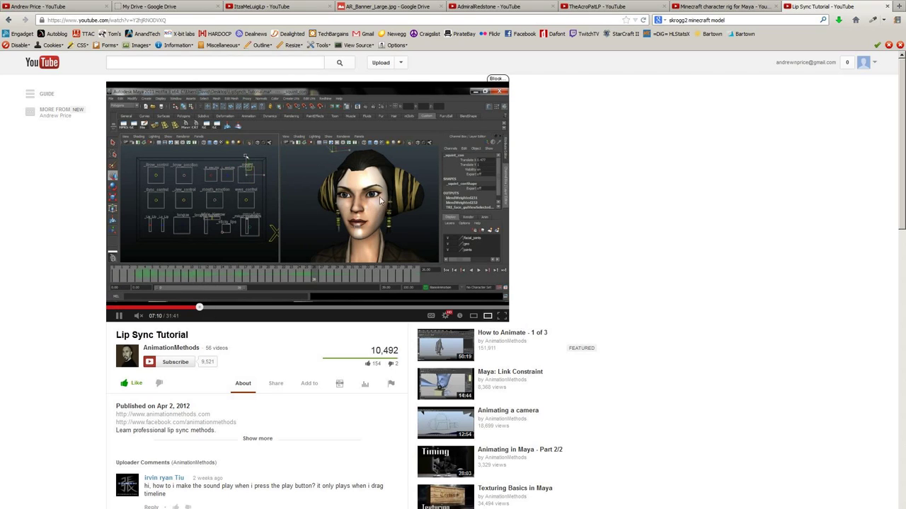
pyautogui.moveTo(143, 308); pyautogui.dragTo(124, 308)
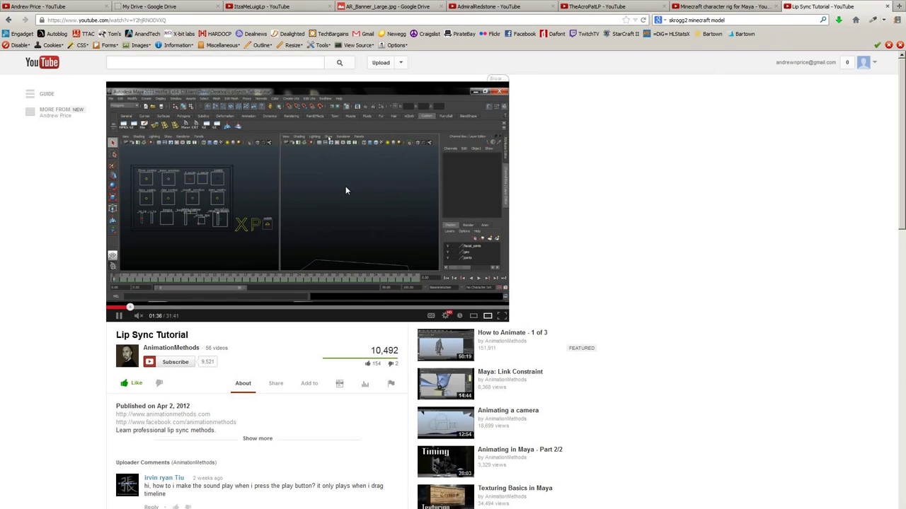
pyautogui.click(381, 172)
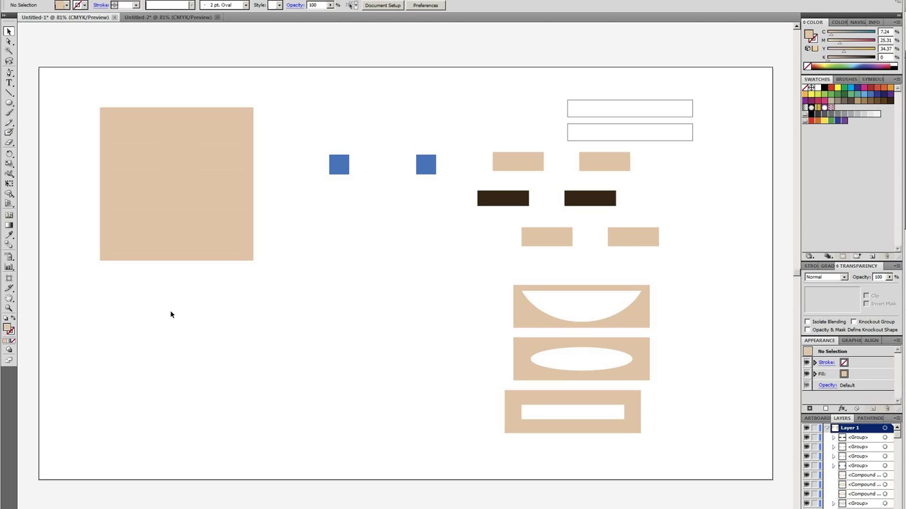
# Step: Pull the mouth and eye rectangles out of the skin square to leave white holes
pyautogui.click(205, 248)
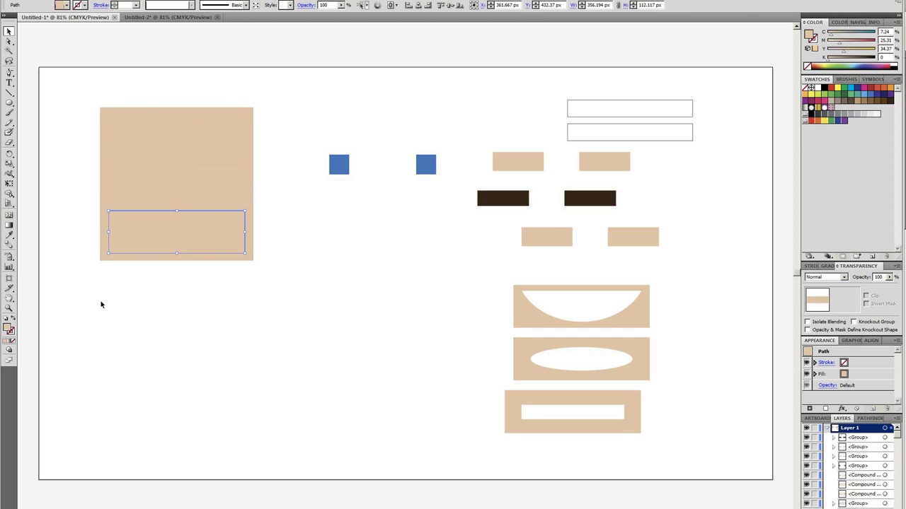
pyautogui.moveTo(173, 244); pyautogui.dragTo(294, 406)
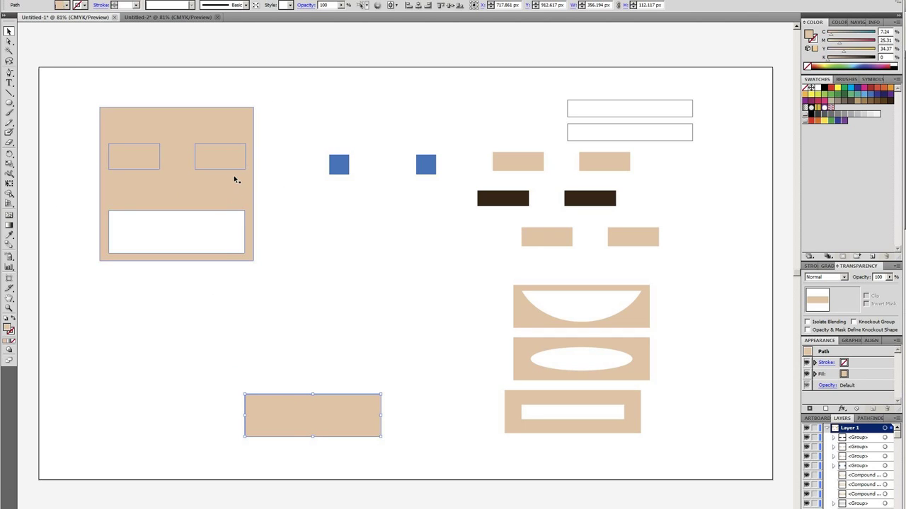
pyautogui.moveTo(224, 160); pyautogui.dragTo(367, 375)
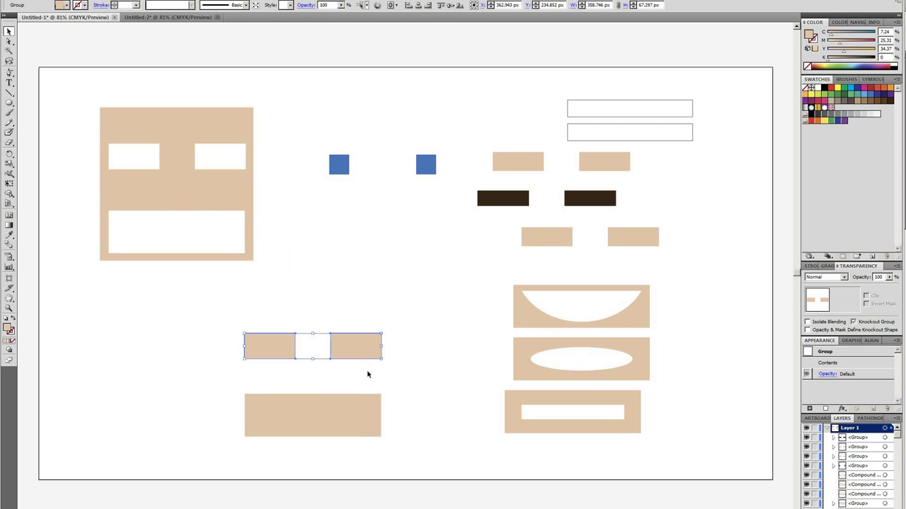
pyautogui.click(432, 426)
# Step: Place the blue pupils inside the eye holes and the dark brows above them
pyautogui.moveTo(423, 168); pyautogui.dragTo(217, 160)
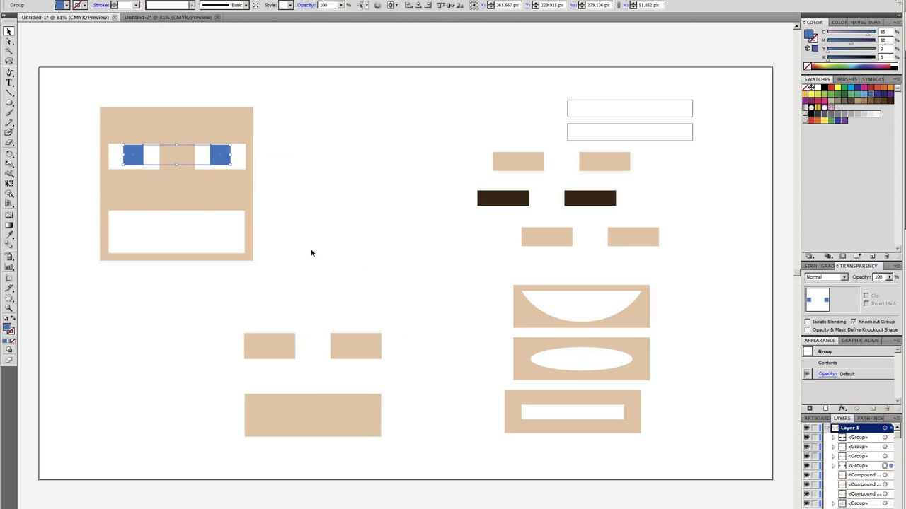
pyautogui.moveTo(210, 155)
pyautogui.mouseDown()
pyautogui.moveTo(228, 155)
pyautogui.moveTo(207, 159)
pyautogui.moveTo(218, 165)
pyautogui.mouseUp()
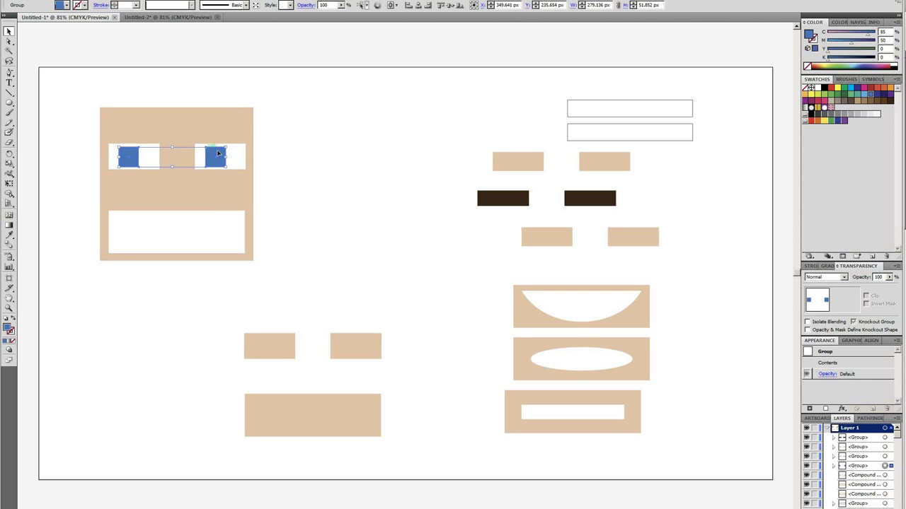
pyautogui.moveTo(515, 203)
pyautogui.mouseDown()
pyautogui.moveTo(148, 141)
pyautogui.moveTo(145, 120)
pyautogui.mouseUp()
pyautogui.click(272, 230)
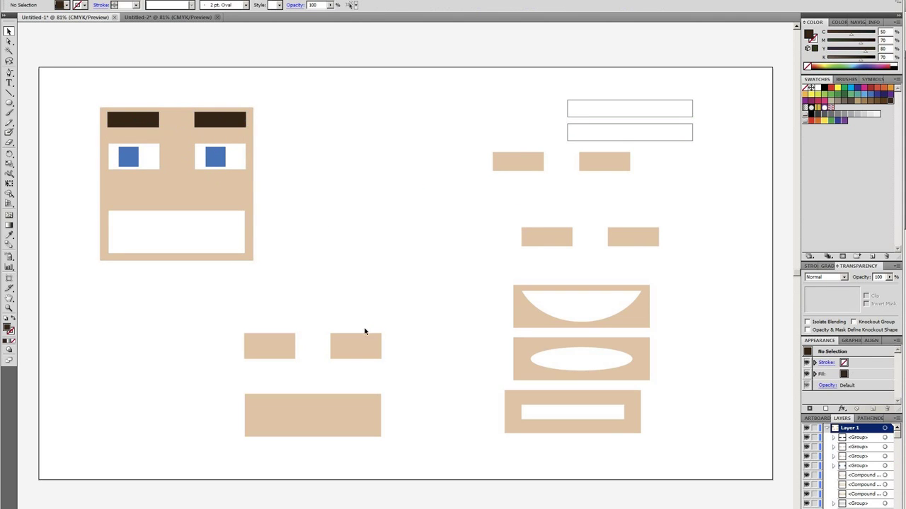
# Step: Move the outlined rectangles into the mouth and cover the eye whites with peach pairs into slits
pyautogui.moveTo(606, 132); pyautogui.dragTo(153, 244)
pyautogui.click(505, 223)
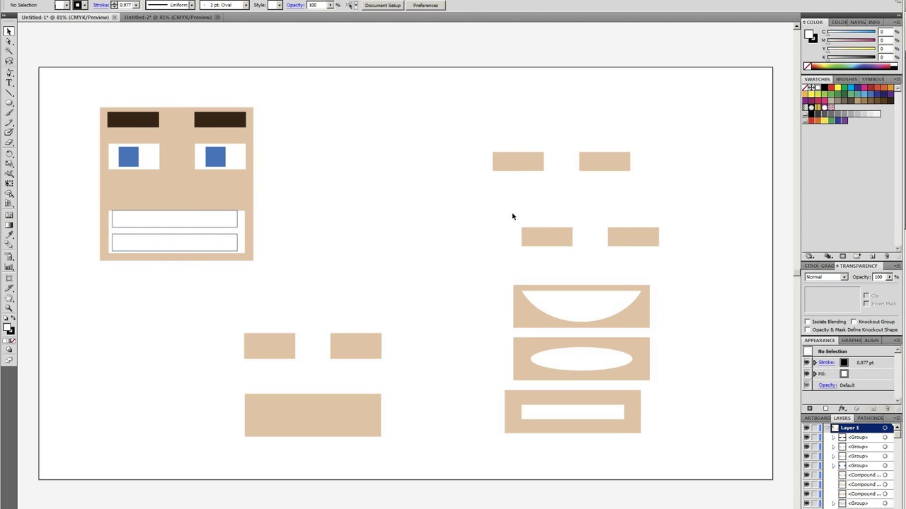
pyautogui.moveTo(516, 170); pyautogui.dragTo(130, 172)
pyautogui.click(506, 227)
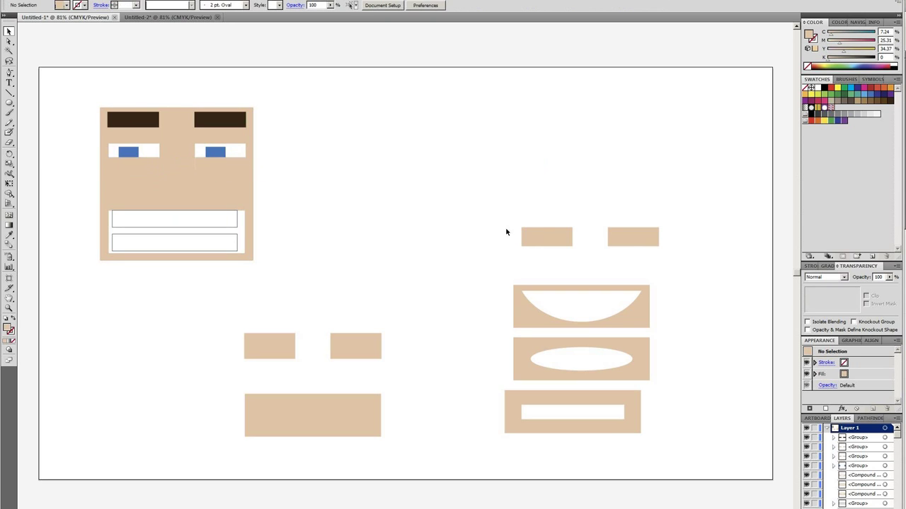
pyautogui.moveTo(542, 238)
pyautogui.mouseDown()
pyautogui.moveTo(168, 169)
pyautogui.moveTo(129, 151)
pyautogui.mouseUp()
pyautogui.click(364, 262)
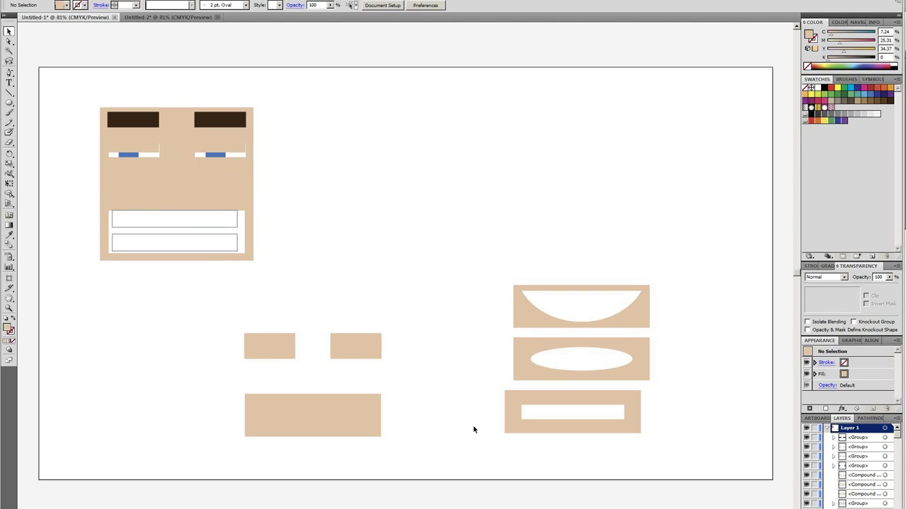
# Step: Try the slotted and then the bowl-shaped smile overlays on the mouth
pyautogui.moveTo(592, 423)
pyautogui.mouseDown()
pyautogui.moveTo(222, 297)
pyautogui.moveTo(172, 233)
pyautogui.moveTo(212, 253)
pyautogui.moveTo(186, 237)
pyautogui.moveTo(210, 247)
pyautogui.moveTo(198, 245)
pyautogui.mouseUp()
pyautogui.click(372, 279)
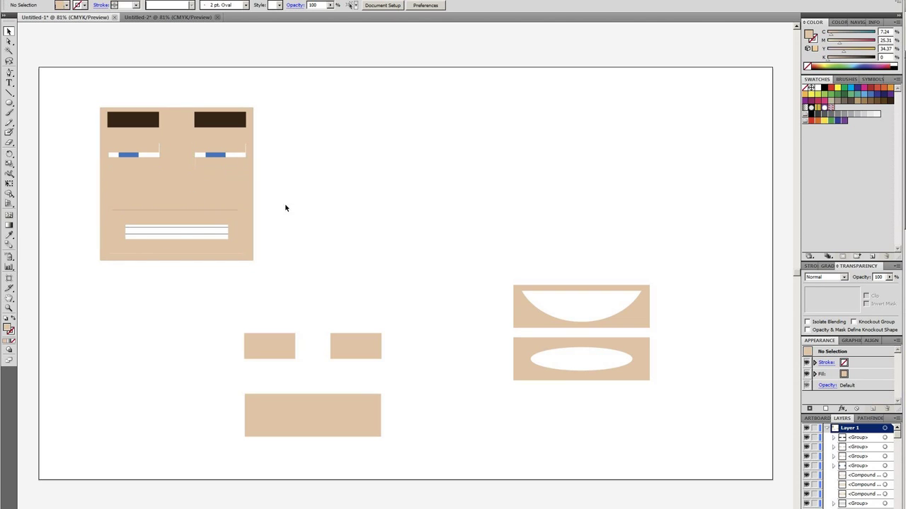
pyautogui.moveTo(186, 248); pyautogui.dragTo(443, 217)
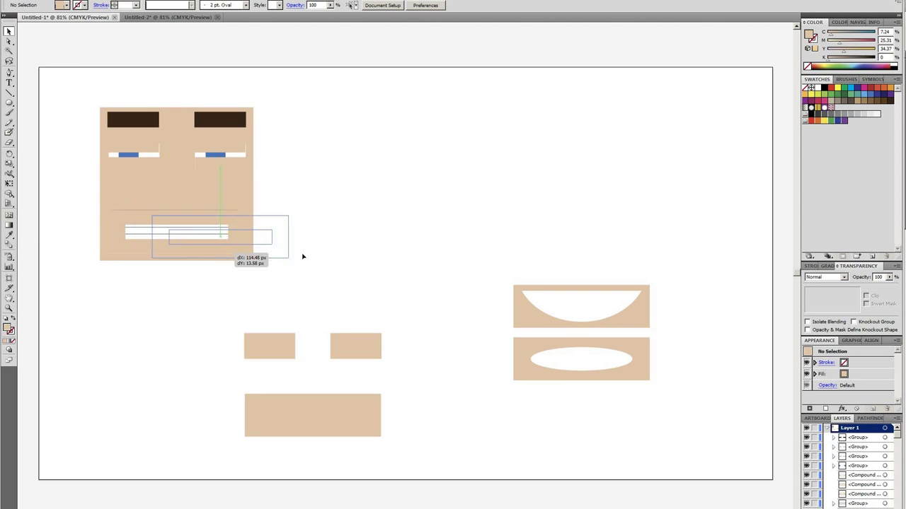
pyautogui.moveTo(541, 300)
pyautogui.mouseDown()
pyautogui.moveTo(138, 243)
pyautogui.moveTo(133, 252)
pyautogui.mouseUp()
pyautogui.click(333, 277)
pyautogui.click(180, 253)
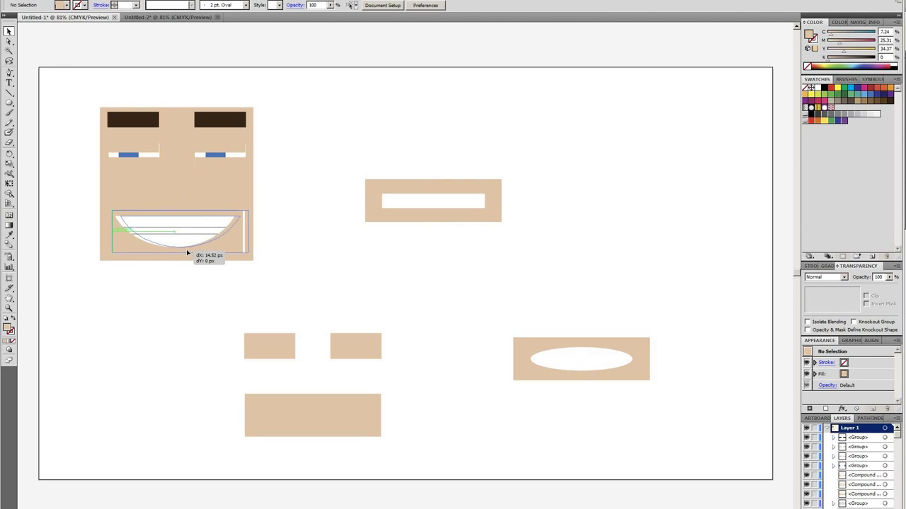
pyautogui.moveTo(183, 249); pyautogui.dragTo(186, 250)
pyautogui.click(362, 331)
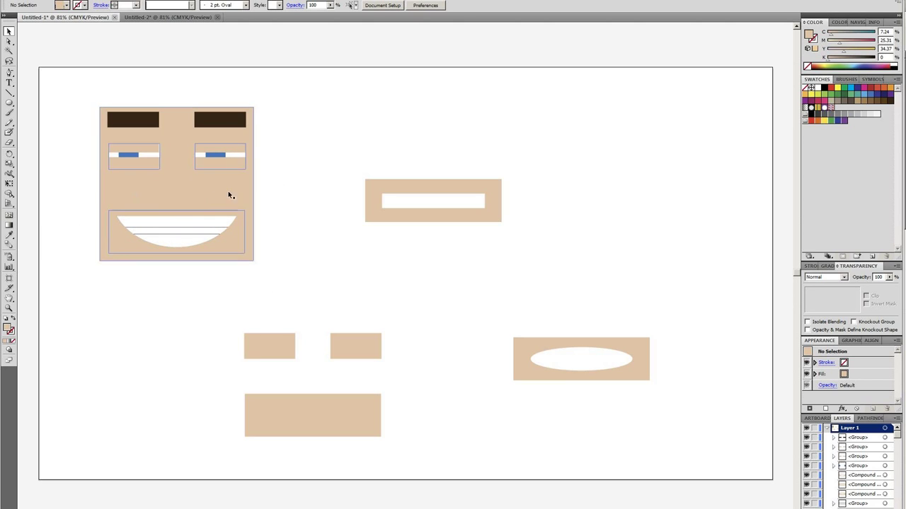
# Step: Replace the smile with the oval-mouth overlay, then switch to the Untitled-2 document
pyautogui.moveTo(224, 250); pyautogui.dragTo(397, 264)
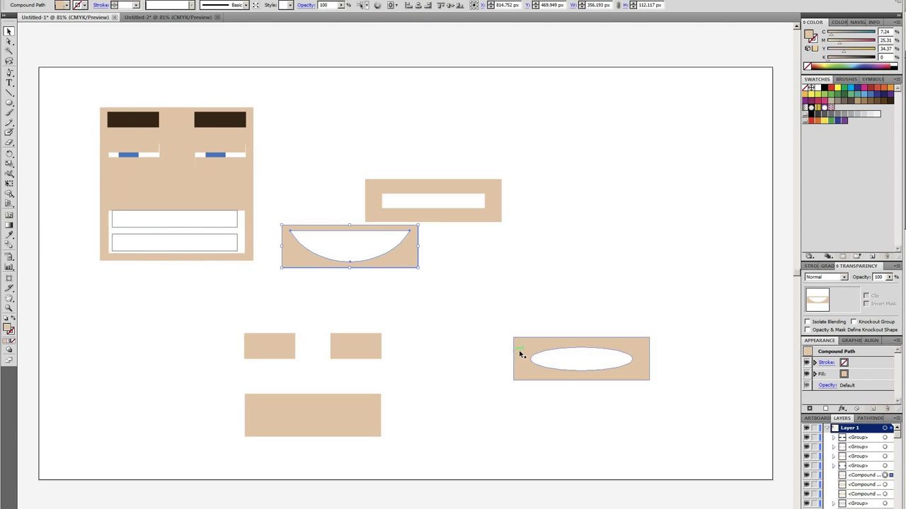
pyautogui.moveTo(530, 364); pyautogui.dragTo(125, 238)
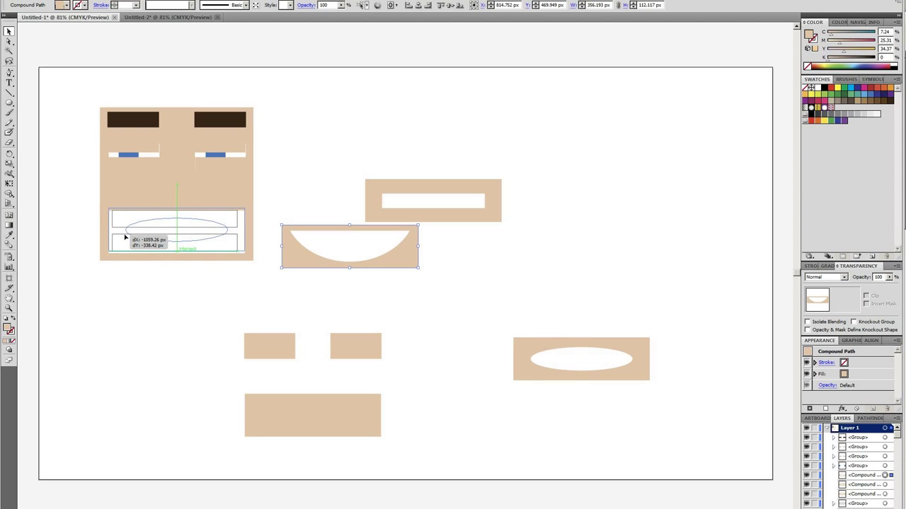
pyautogui.moveTo(125, 238); pyautogui.dragTo(125, 243)
pyautogui.click(88, 387)
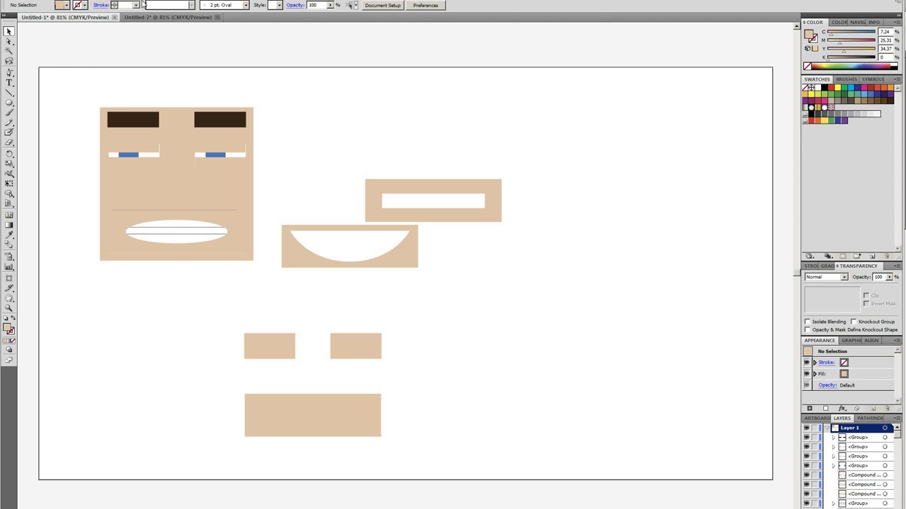
pyautogui.click(162, 17)
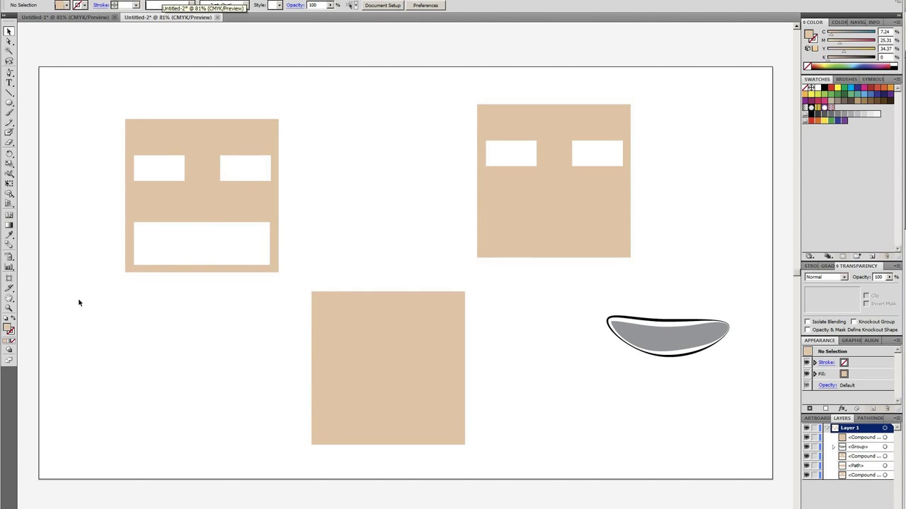
pyautogui.click(9, 42)
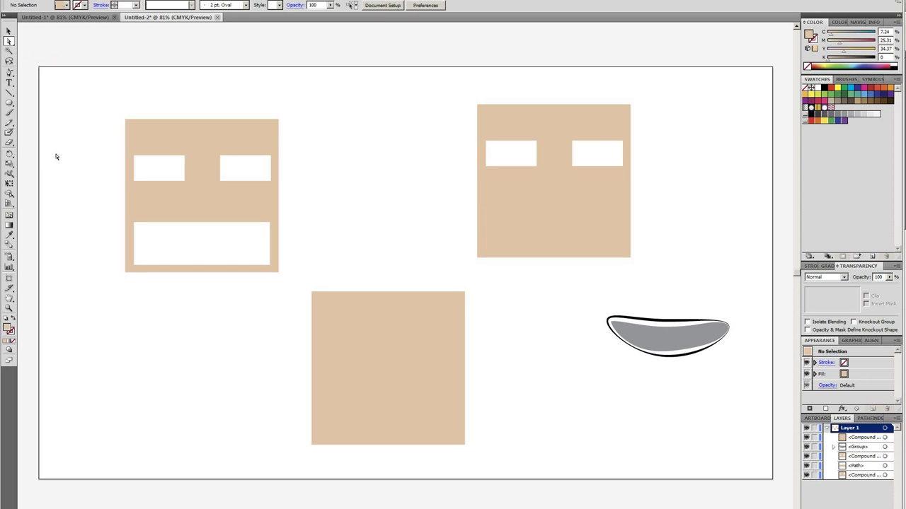
pyautogui.click(152, 265)
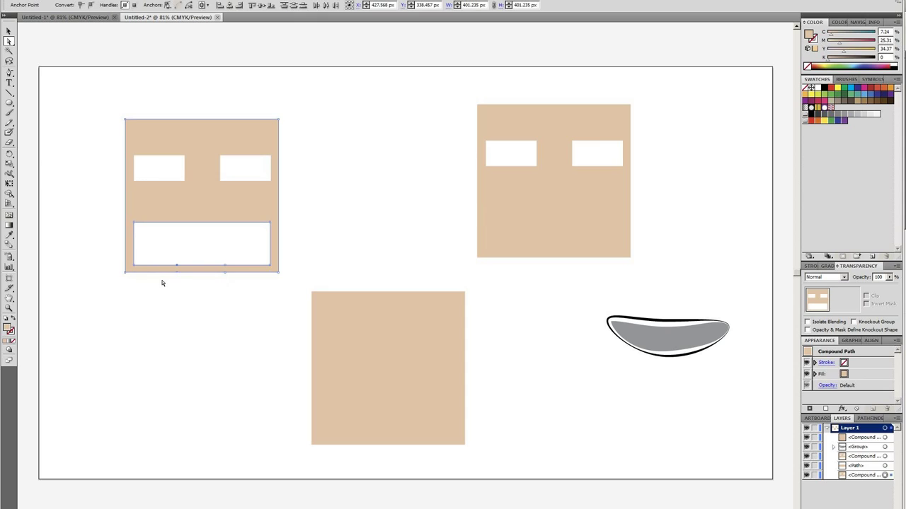
pyautogui.moveTo(237, 298); pyautogui.dragTo(135, 255)
pyautogui.click(163, 206)
pyautogui.click(176, 273)
pyautogui.click(177, 275)
pyautogui.moveTo(177, 275); pyautogui.dragTo(177, 305)
pyautogui.click(155, 390)
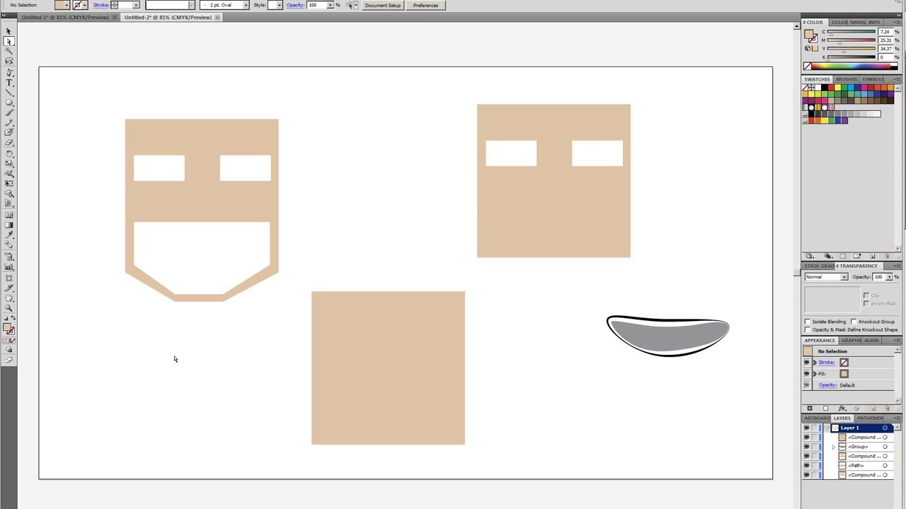
pyautogui.hotkey('ctrl', 'z')
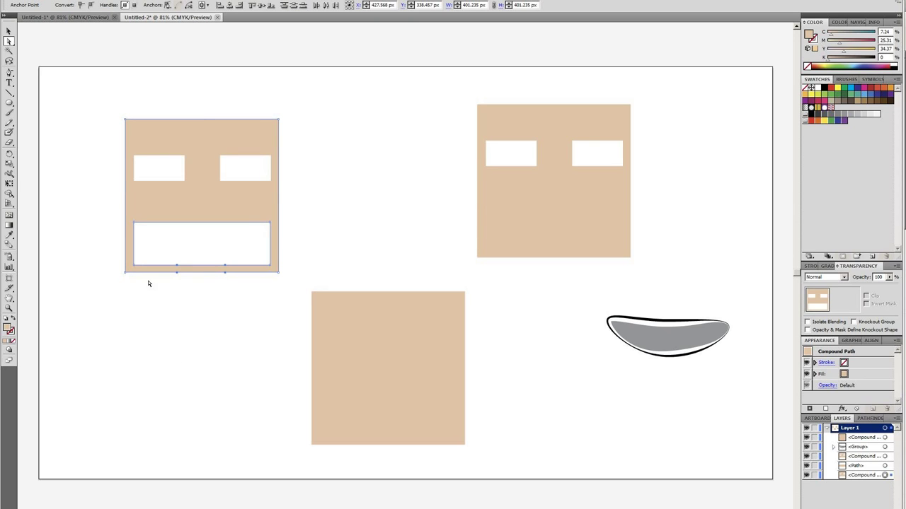
pyautogui.click(9, 32)
pyautogui.click(534, 380)
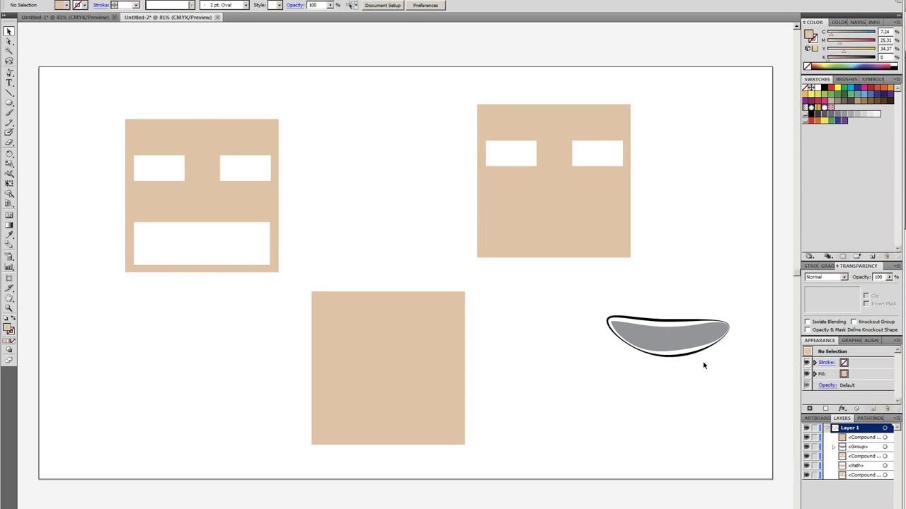
pyautogui.click(673, 328)
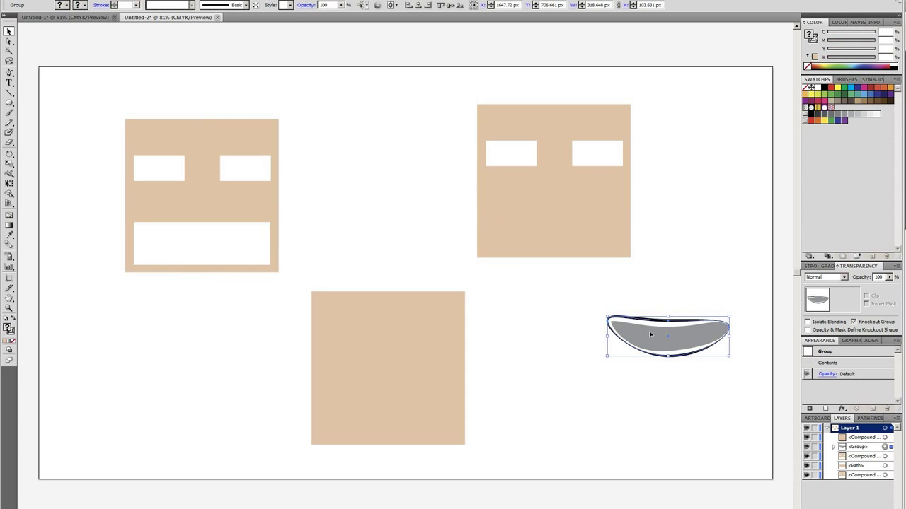
# Step: Drag the grey mouth group into the top-right face block beneath its eye holes
pyautogui.moveTo(664, 335)
pyautogui.mouseDown()
pyautogui.moveTo(557, 215)
pyautogui.moveTo(560, 233)
pyautogui.mouseUp()
pyautogui.click(382, 462)
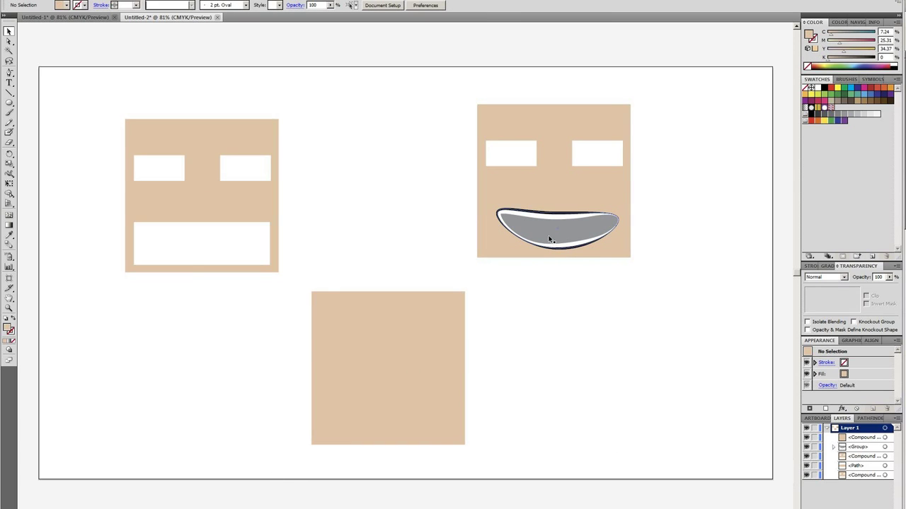
pyautogui.click(571, 236)
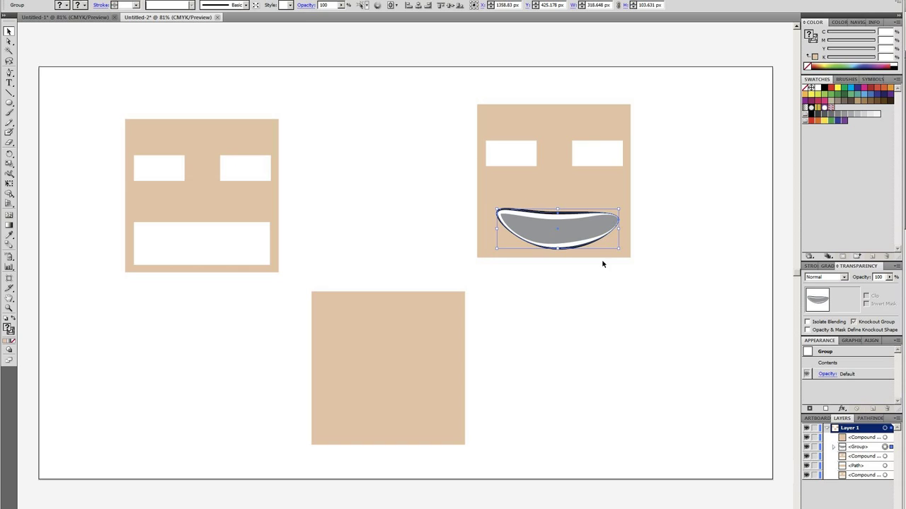
pyautogui.click(538, 325)
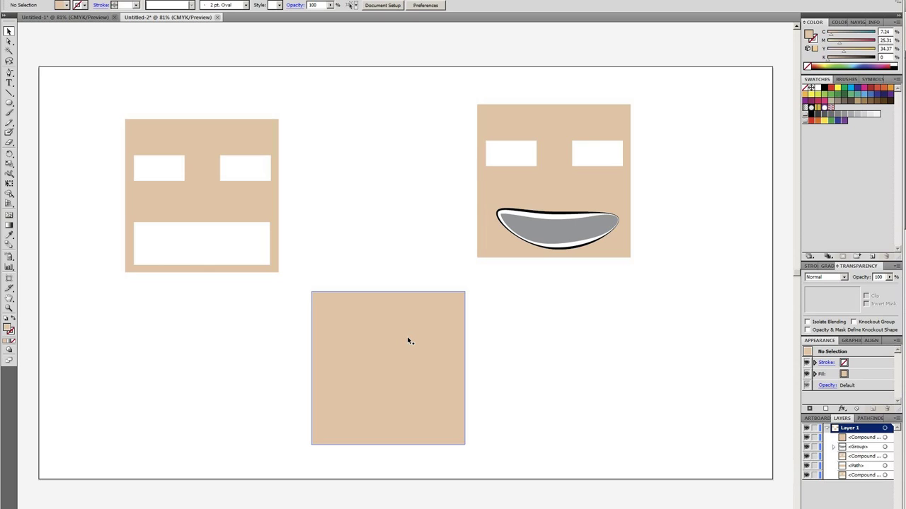
# Step: Nudge the plain bottom face block about 32 px right, then switch to the Firefox anatomy page
pyautogui.rightClick(407, 338)
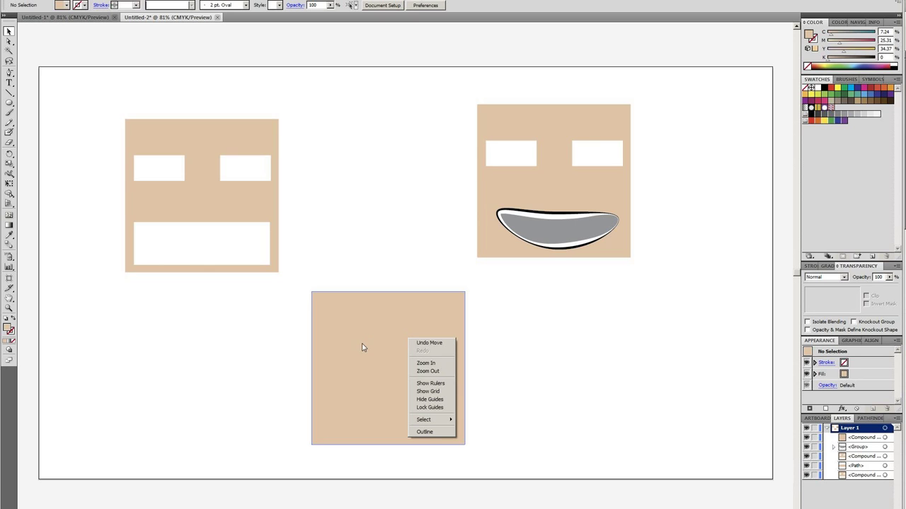
pyautogui.click(177, 403)
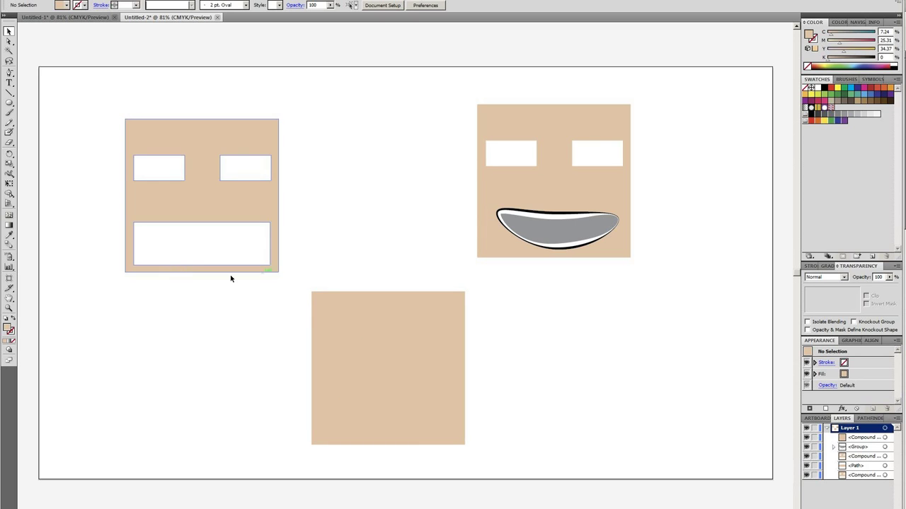
pyautogui.click(201, 269)
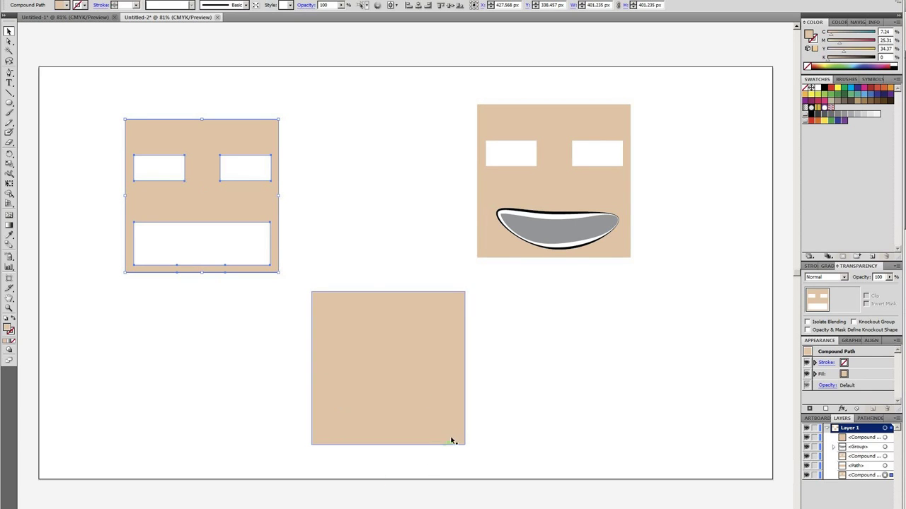
pyautogui.click(511, 415)
pyautogui.keyDown('shift'); pyautogui.moveTo(401, 387); pyautogui.dragTo(420, 409); pyautogui.keyUp('shift')
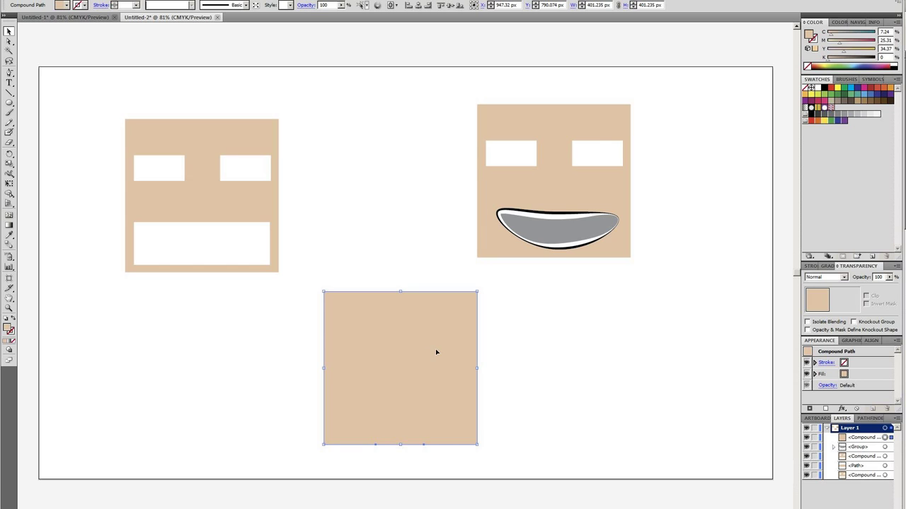
pyautogui.click(177, 500)
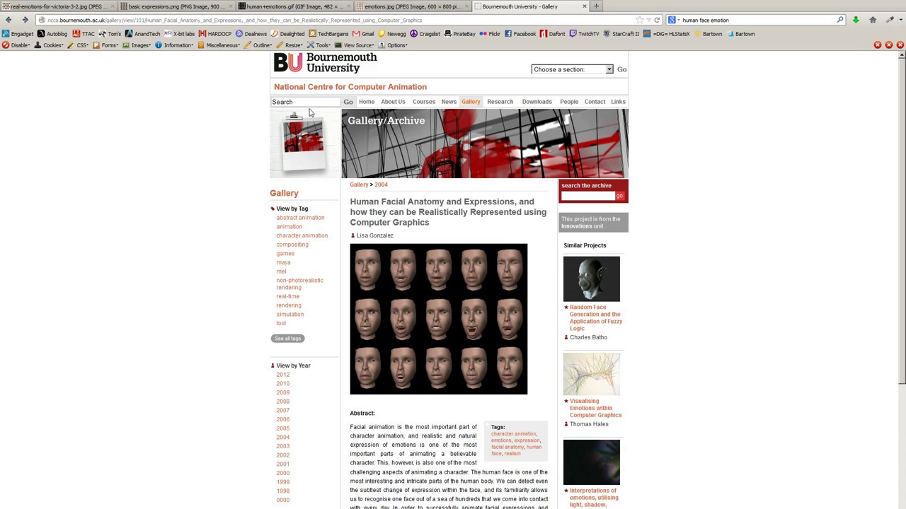
# Step: Switch to the emotions.jpg tab showing sixteen facial-expression photos
pyautogui.click(417, 8)
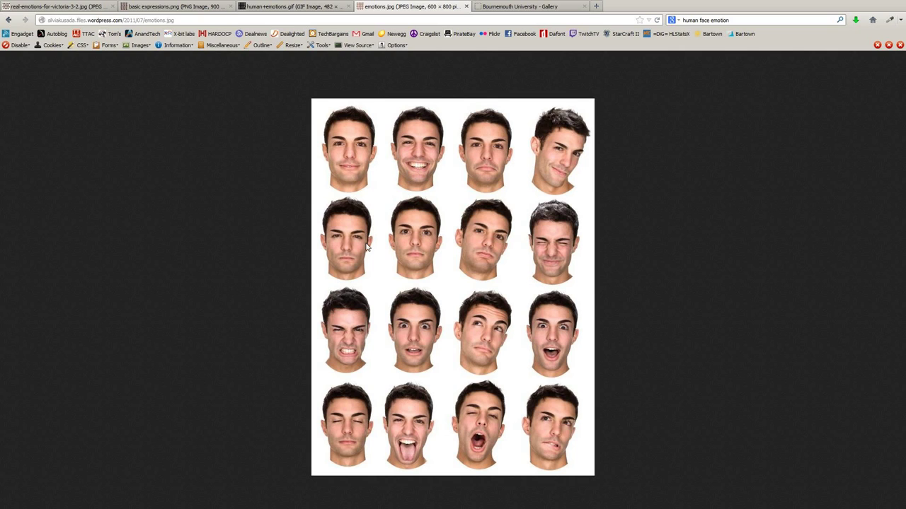
# Step: Flip through the human+emotions.gif and basic expressions.png tabs to the female mouth-shape chart
pyautogui.click(256, 6)
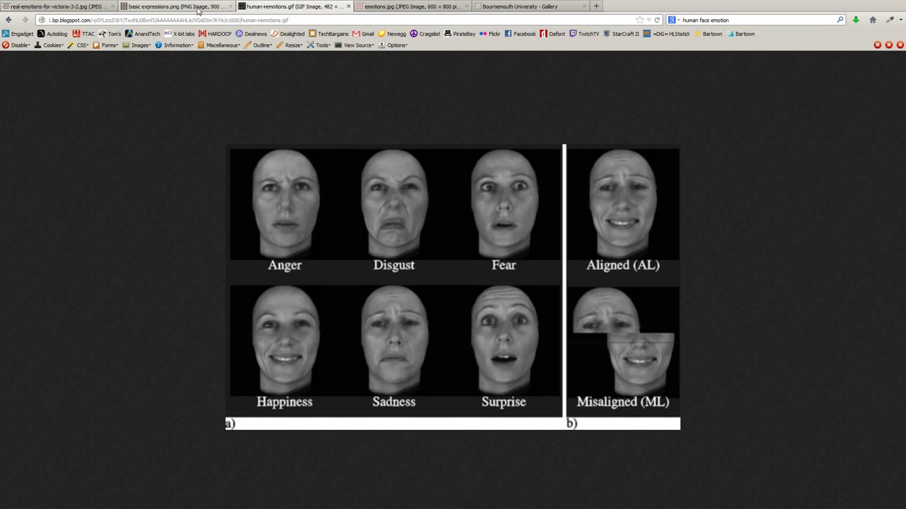
pyautogui.click(197, 9)
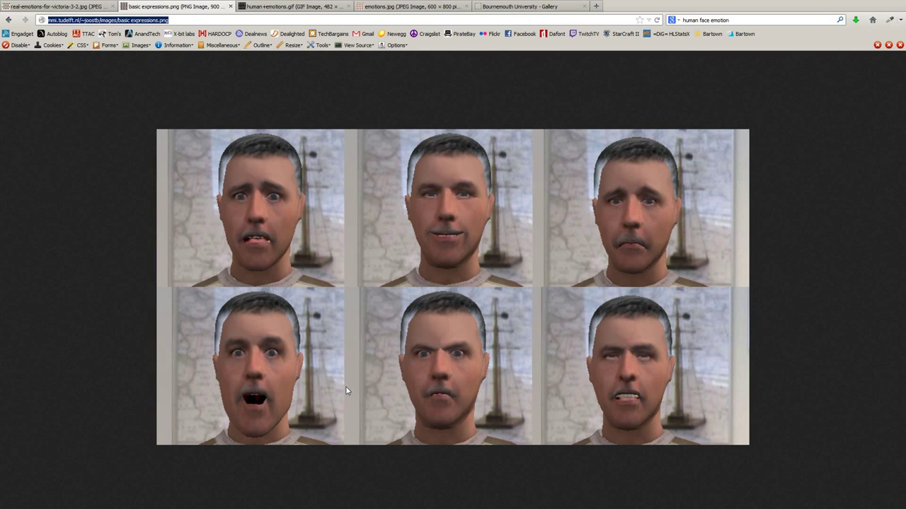
pyautogui.click(69, 9)
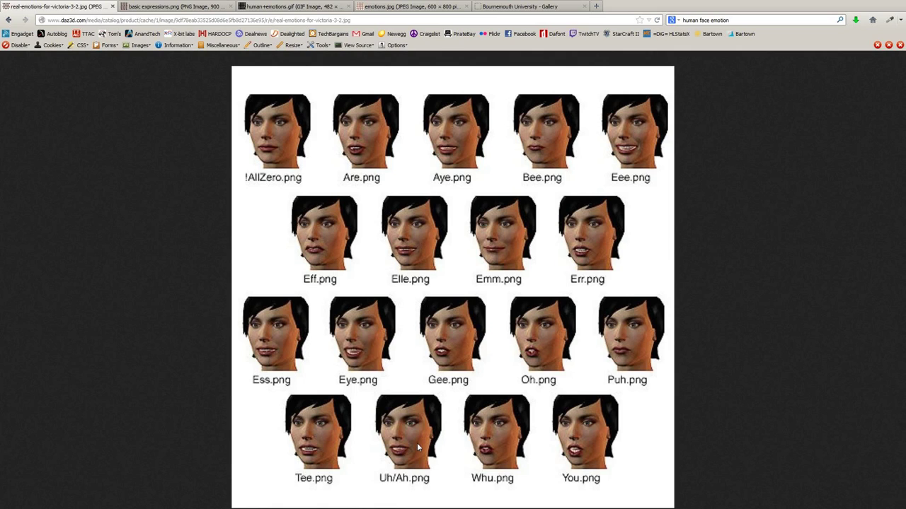
# Step: Dismiss the mouth-shape image's context menu and bring Maya back from the taskbar
pyautogui.rightClick(416, 441)
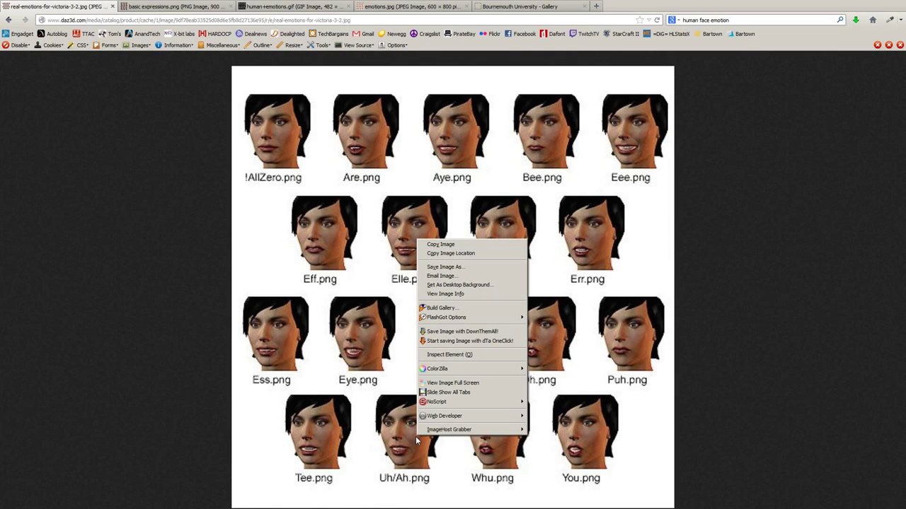
pyautogui.click(204, 388)
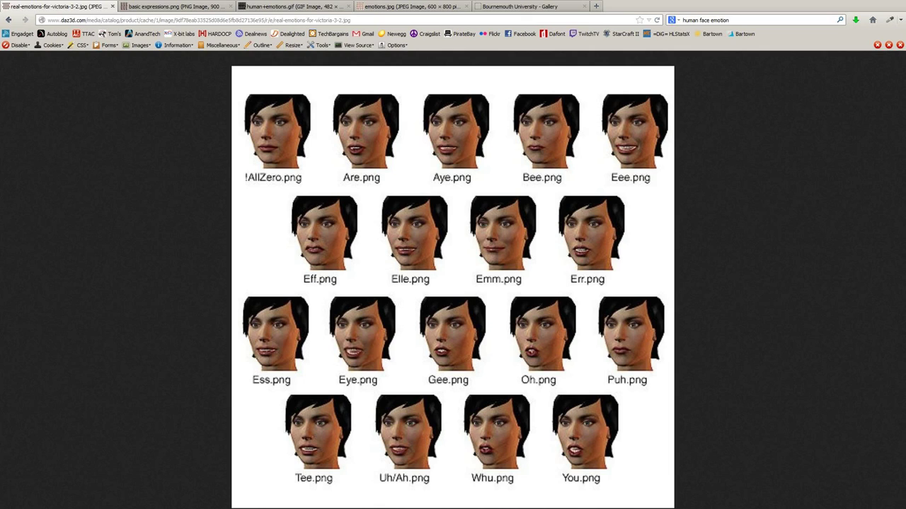
pyautogui.rightClick(500, 498)
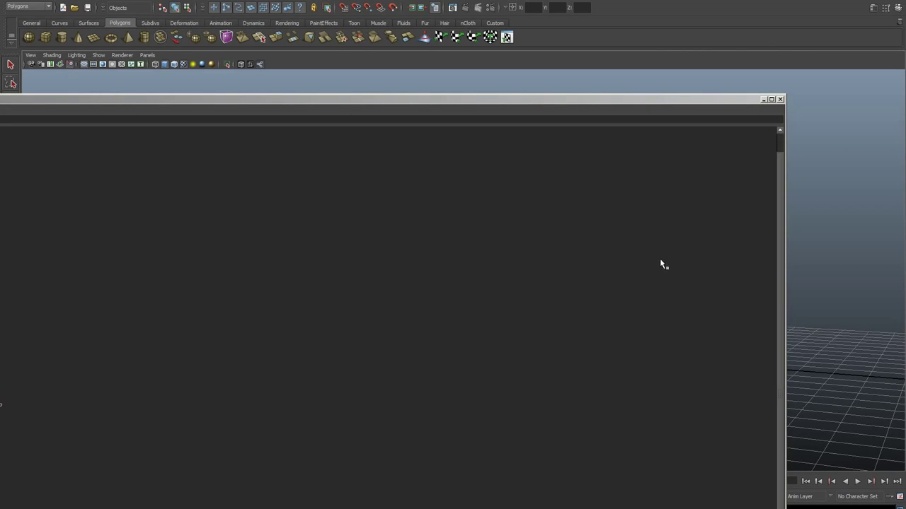
# Step: Minimize the dark panel and orbit the viewport toward the blocky head
pyautogui.click(764, 100)
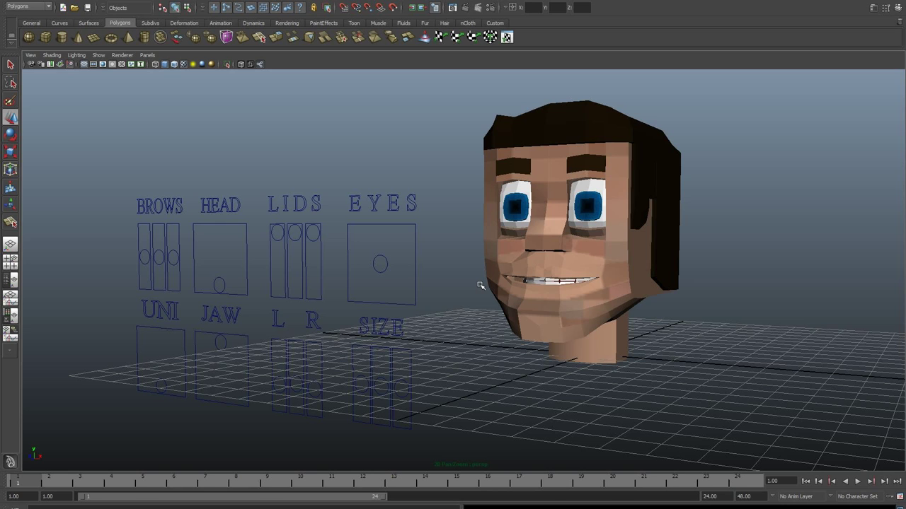
pyautogui.moveTo(479, 283)
pyautogui.keyDown('alt'); pyautogui.mouseDown()
pyautogui.moveTo(515, 281)
pyautogui.moveTo(479, 280)
pyautogui.mouseUp(); pyautogui.keyUp('alt')
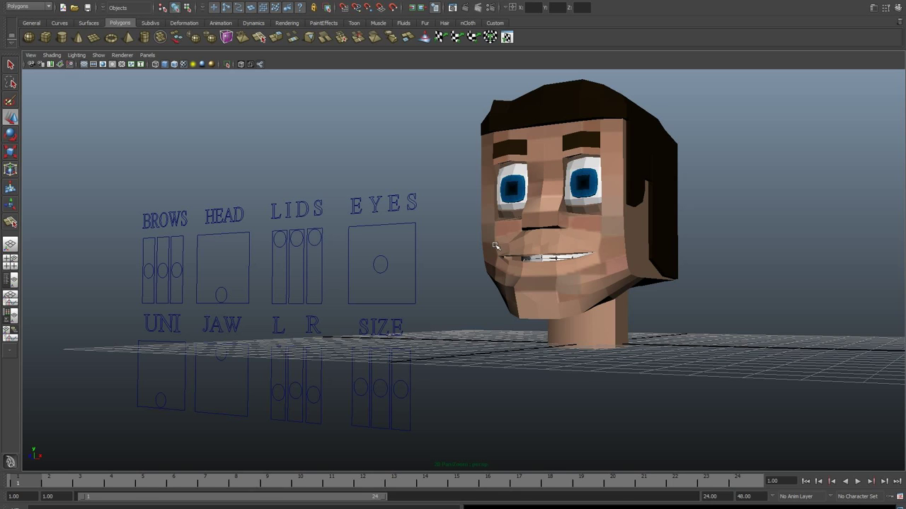
pyautogui.moveTo(493, 255)
pyautogui.keyDown('alt'); pyautogui.mouseDown()
pyautogui.moveTo(498, 269)
pyautogui.moveTo(521, 253)
pyautogui.moveTo(503, 257)
pyautogui.mouseUp(); pyautogui.keyUp('alt')
pyautogui.scroll(-2, 521, 255)
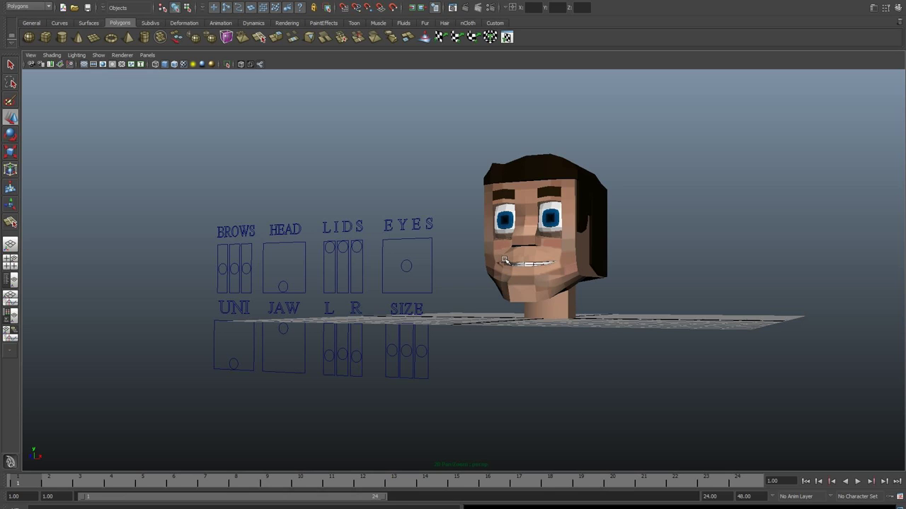
pyautogui.moveTo(503, 261)
pyautogui.keyDown('alt'); pyautogui.mouseDown()
pyautogui.moveTo(474, 269)
pyautogui.moveTo(674, 271)
pyautogui.moveTo(663, 264)
pyautogui.mouseUp(); pyautogui.keyUp('alt')
pyautogui.scroll(2, 500, 275)
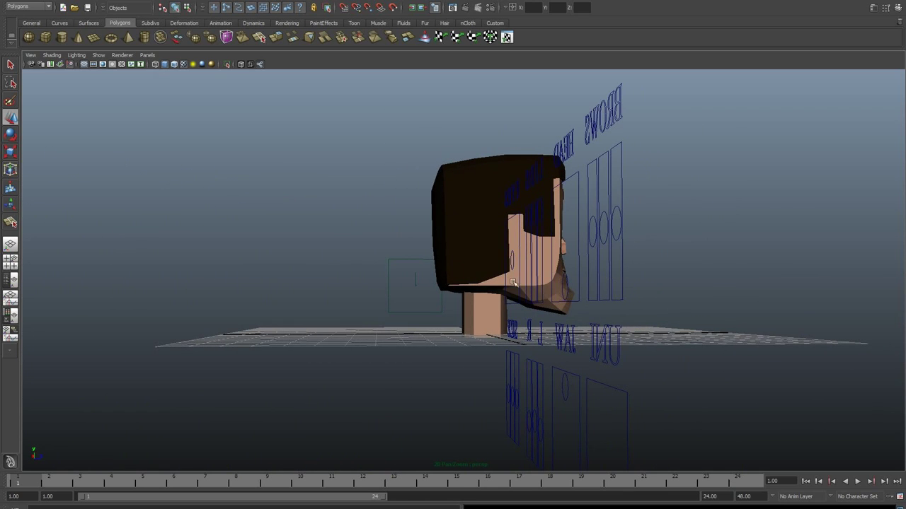
# Step: Hide the hair mesh to inspect the bare head, then show the hair again
pyautogui.click(504, 227)
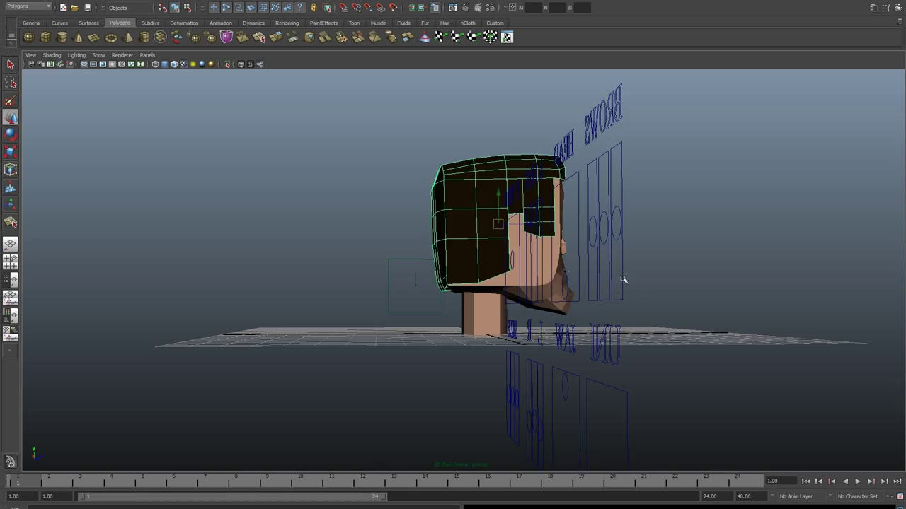
pyautogui.hotkey('ctrl', 'h')
pyautogui.moveTo(639, 284)
pyautogui.keyDown('alt'); pyautogui.mouseDown()
pyautogui.moveTo(525, 319)
pyautogui.moveTo(501, 295)
pyautogui.moveTo(440, 318)
pyautogui.moveTo(360, 283)
pyautogui.moveTo(398, 262)
pyautogui.moveTo(508, 269)
pyautogui.moveTo(447, 279)
pyautogui.moveTo(510, 275)
pyautogui.moveTo(505, 290)
pyautogui.moveTo(322, 193)
pyautogui.mouseUp(); pyautogui.keyUp('alt')
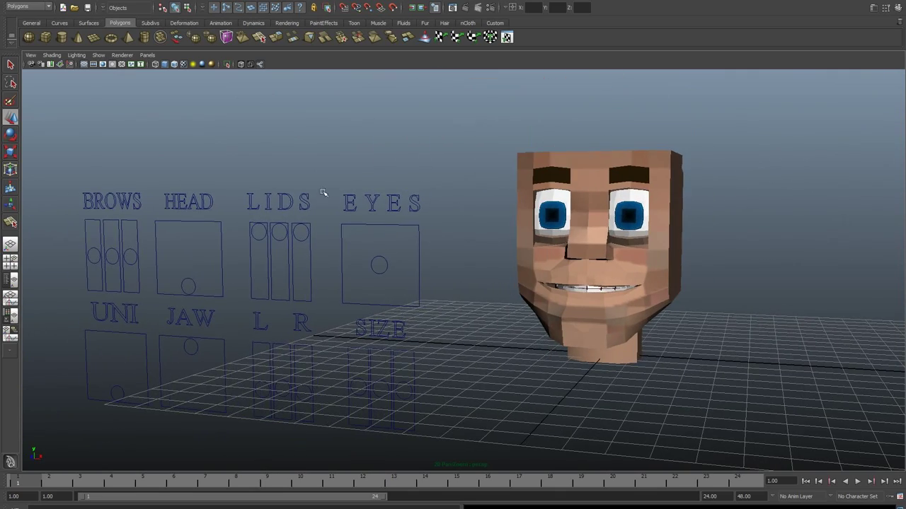
pyautogui.hotkey('ctrl', 'shift', 'h')
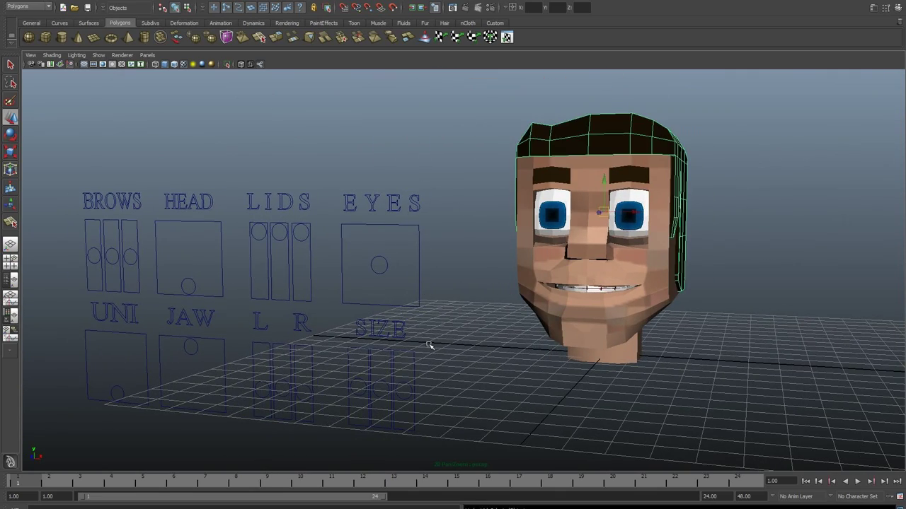
pyautogui.click(428, 345)
# Step: Orbit to a straight frontal view of the head and its control board
pyautogui.moveTo(436, 378)
pyautogui.keyDown('alt'); pyautogui.mouseDown()
pyautogui.moveTo(530, 360)
pyautogui.moveTo(487, 360)
pyautogui.moveTo(542, 321)
pyautogui.mouseUp(); pyautogui.keyUp('alt')
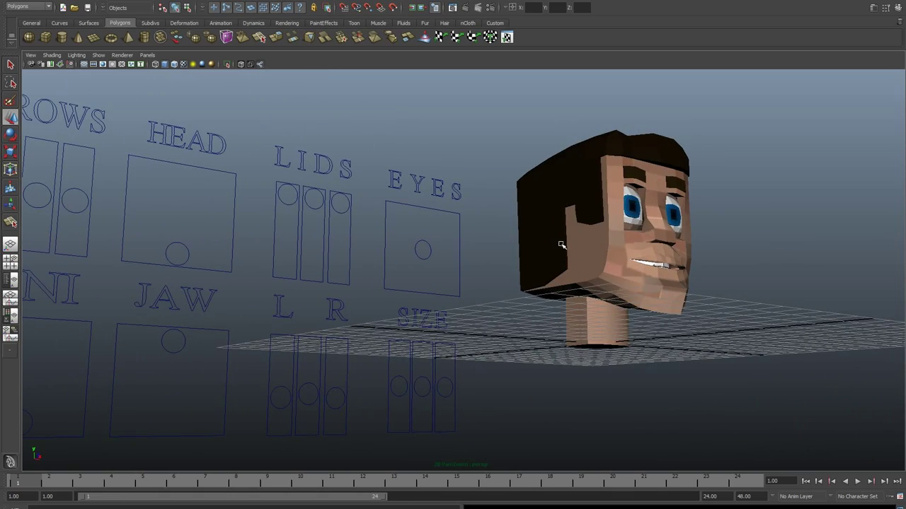
pyautogui.moveTo(607, 284)
pyautogui.keyDown('alt'); pyautogui.mouseDown()
pyautogui.moveTo(566, 319)
pyautogui.moveTo(518, 331)
pyautogui.mouseUp(); pyautogui.keyUp('alt')
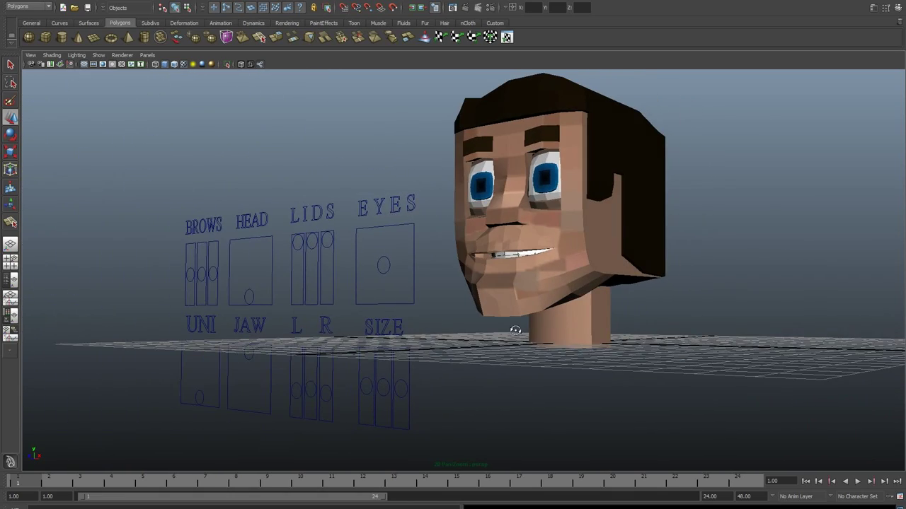
pyautogui.moveTo(503, 283)
pyautogui.keyDown('alt'); pyautogui.mouseDown()
pyautogui.moveTo(514, 299)
pyautogui.moveTo(549, 306)
pyautogui.moveTo(487, 286)
pyautogui.mouseUp(); pyautogui.keyUp('alt')
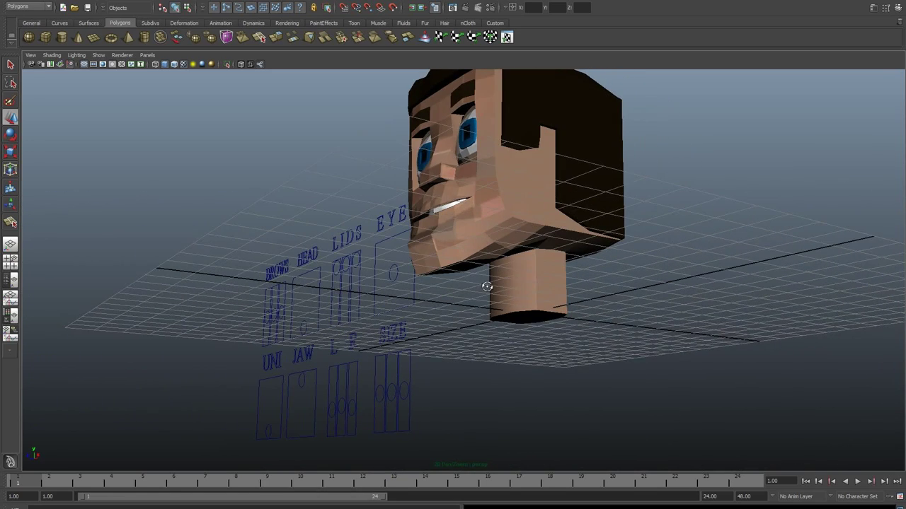
pyautogui.moveTo(434, 291)
pyautogui.keyDown('alt'); pyautogui.mouseDown()
pyautogui.moveTo(453, 309)
pyautogui.moveTo(538, 307)
pyautogui.moveTo(493, 315)
pyautogui.mouseUp(); pyautogui.keyUp('alt')
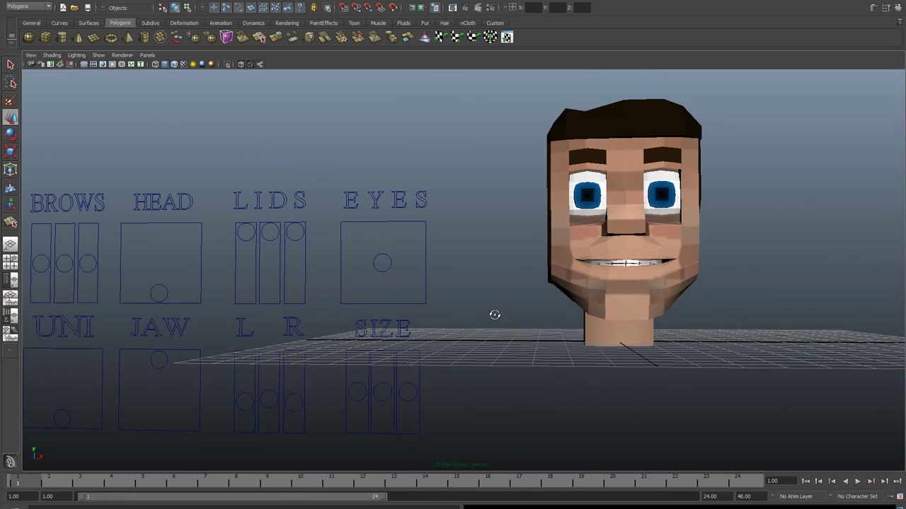
pyautogui.press('space')
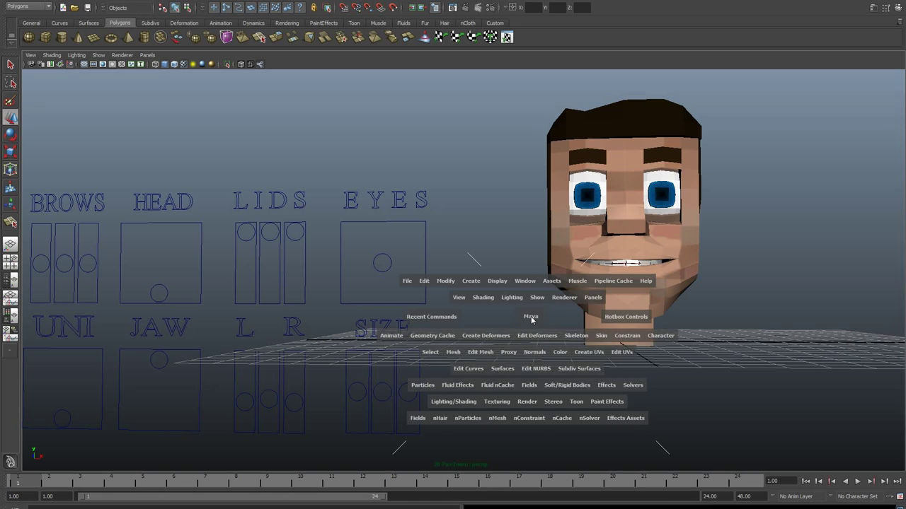
# Step: Switch to the flat front view and select the circle control in the EYES box
pyautogui.moveTo(531, 316); pyautogui.dragTo(540, 301)
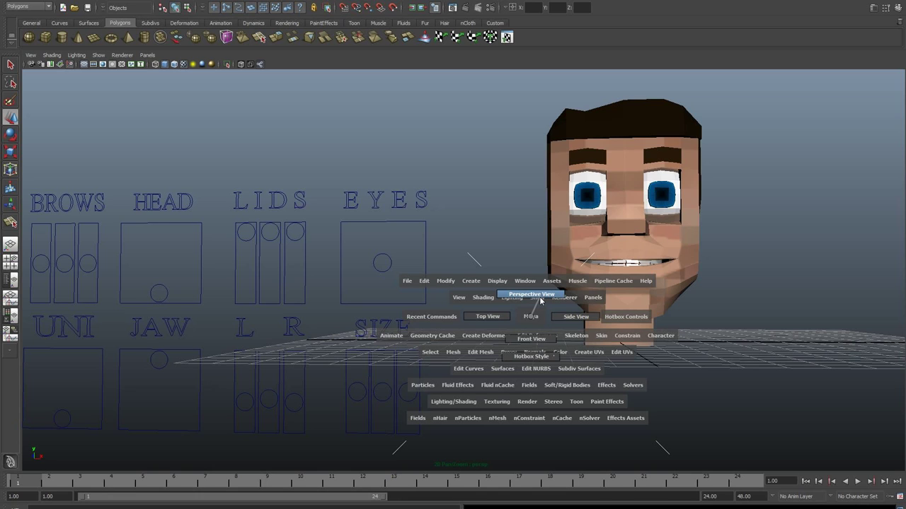
pyautogui.moveTo(540, 300); pyautogui.dragTo(541, 362)
pyautogui.press('space')
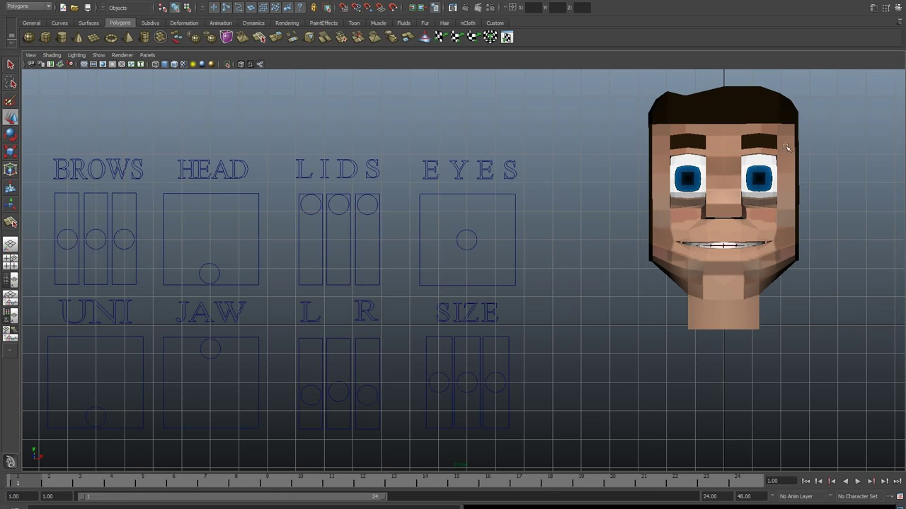
pyautogui.click(467, 240)
pyautogui.moveTo(467, 240)
pyautogui.mouseDown()
pyautogui.moveTo(491, 233)
pyautogui.moveTo(436, 232)
pyautogui.moveTo(491, 252)
pyautogui.moveTo(453, 253)
pyautogui.moveTo(531, 239)
pyautogui.moveTo(503, 210)
pyautogui.moveTo(497, 264)
pyautogui.mouseUp()
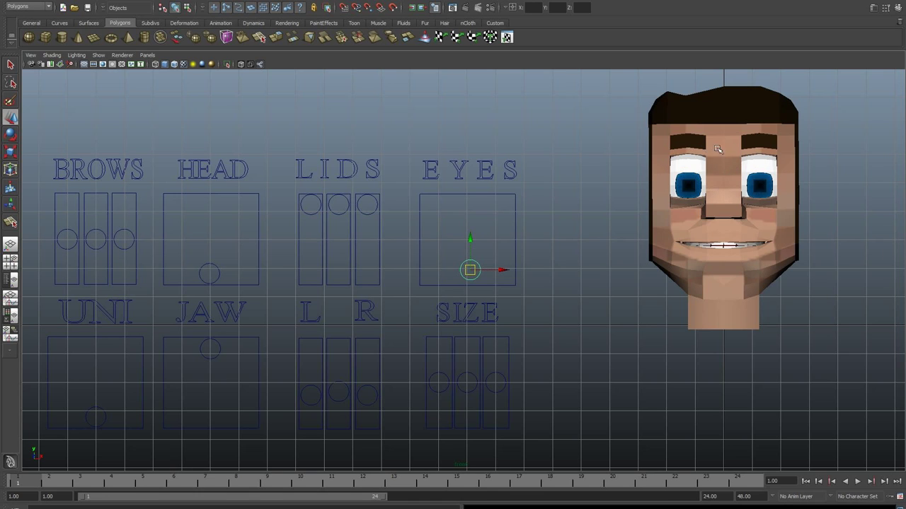
pyautogui.moveTo(470, 270)
pyautogui.mouseDown()
pyautogui.moveTo(469, 212)
pyautogui.moveTo(467, 260)
pyautogui.mouseUp()
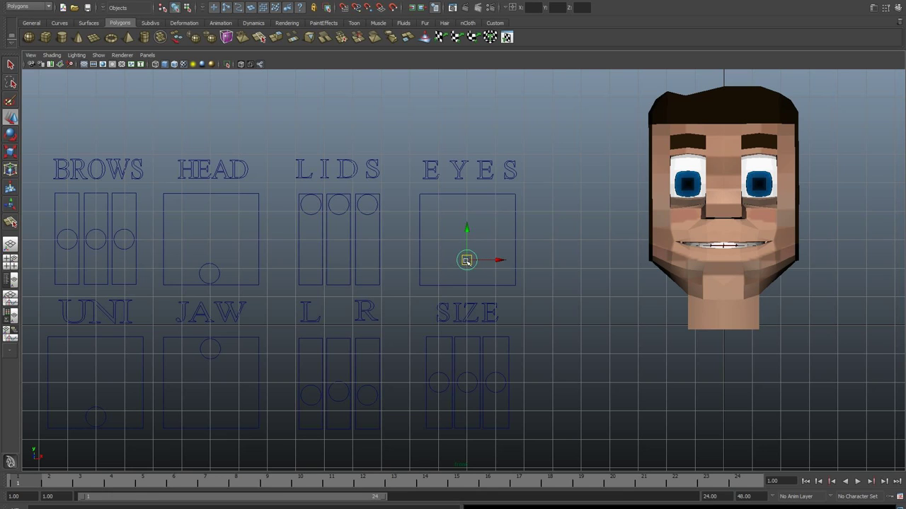
pyautogui.moveTo(466, 259); pyautogui.dragTo(452, 256)
pyautogui.moveTo(445, 252)
pyautogui.mouseDown()
pyautogui.moveTo(509, 236)
pyautogui.moveTo(437, 232)
pyautogui.moveTo(516, 230)
pyautogui.mouseUp()
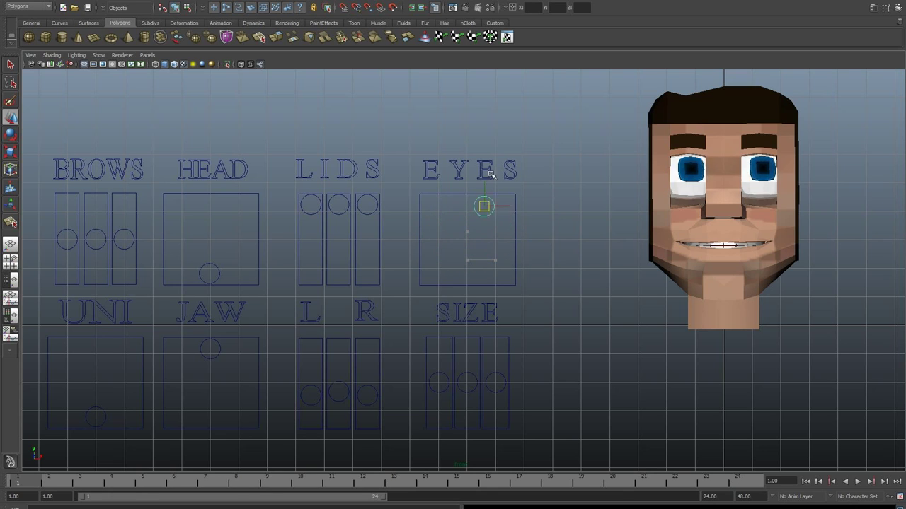
pyautogui.moveTo(515, 230)
pyautogui.mouseDown(button='middle')
pyautogui.moveTo(486, 210)
pyautogui.moveTo(505, 196)
pyautogui.mouseUp(button='middle')
pyautogui.moveTo(587, 387); pyautogui.dragTo(565, 383, button='middle')
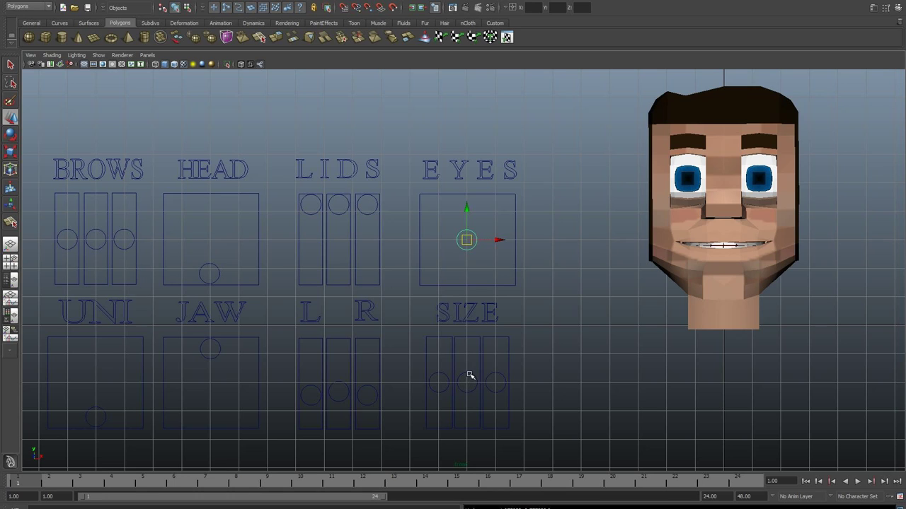
pyautogui.click(497, 378)
pyautogui.click(495, 382)
pyautogui.moveTo(496, 383)
pyautogui.mouseDown(button='middle')
pyautogui.moveTo(505, 321)
pyautogui.moveTo(500, 368)
pyautogui.moveTo(488, 297)
pyautogui.moveTo(522, 333)
pyautogui.mouseUp(button='middle')
pyautogui.click(463, 382)
pyautogui.click(470, 379)
pyautogui.moveTo(471, 386)
pyautogui.mouseDown(button='middle')
pyautogui.moveTo(467, 354)
pyautogui.moveTo(476, 382)
pyautogui.moveTo(483, 320)
pyautogui.mouseUp(button='middle')
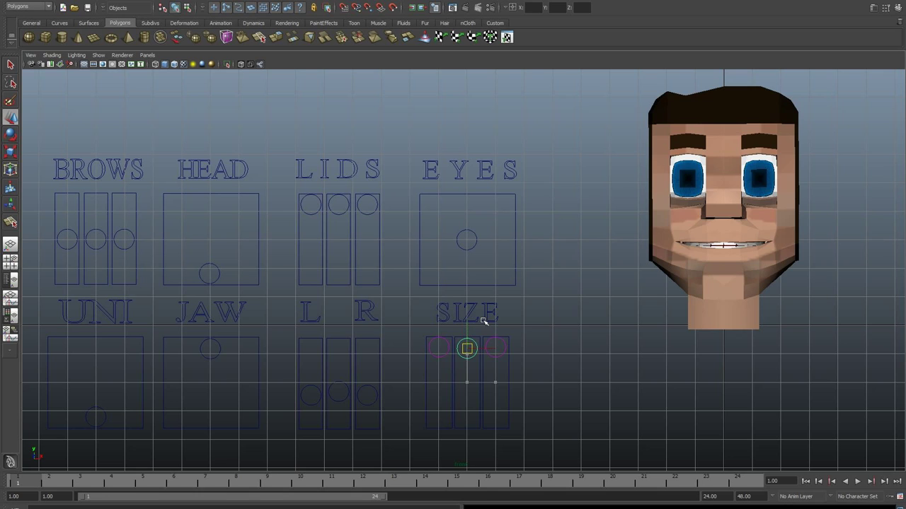
pyautogui.moveTo(483, 321)
pyautogui.mouseDown(button='middle')
pyautogui.moveTo(488, 380)
pyautogui.moveTo(485, 299)
pyautogui.mouseUp(button='middle')
pyautogui.moveTo(506, 365); pyautogui.dragTo(507, 396, button='middle')
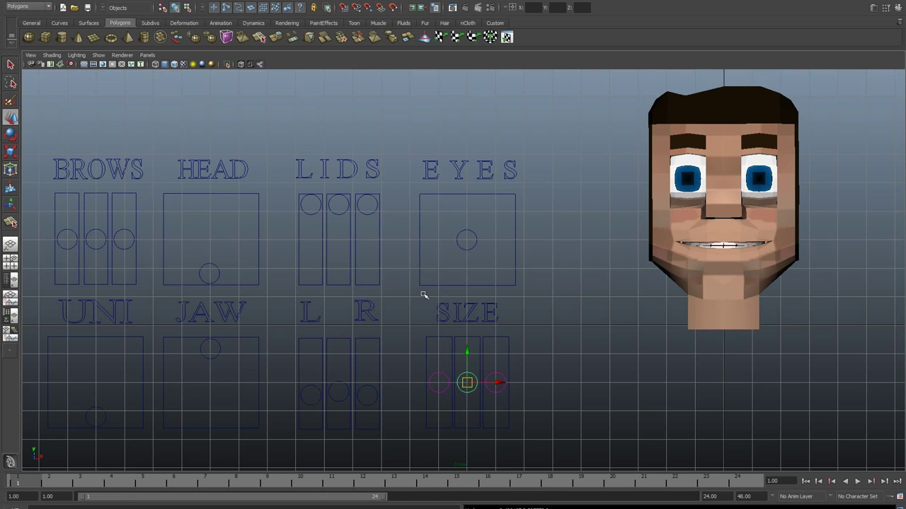
pyautogui.click(338, 384)
# Step: Test the eyelid controls, lowering the right eyelid and making both lids blink
pyautogui.moveTo(339, 391)
pyautogui.mouseDown()
pyautogui.moveTo(339, 362)
pyautogui.moveTo(338, 385)
pyautogui.mouseUp()
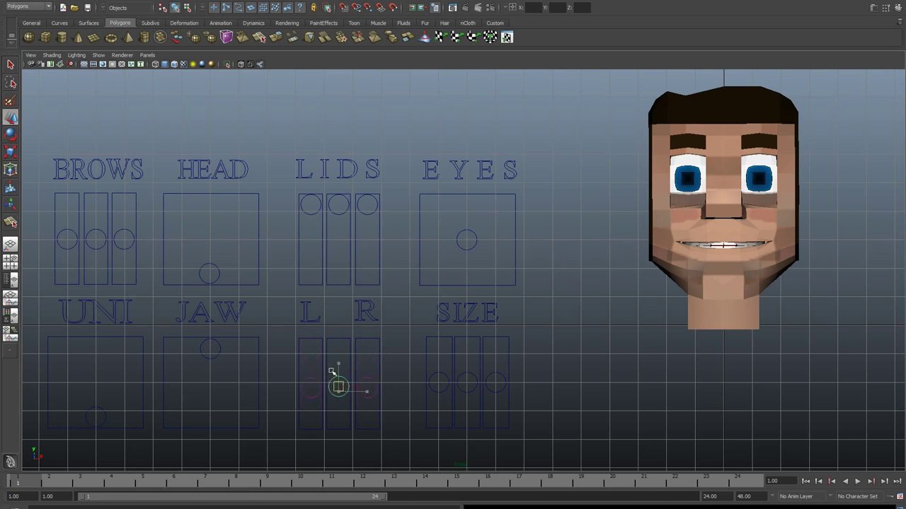
pyautogui.click(397, 381)
pyautogui.click(366, 378)
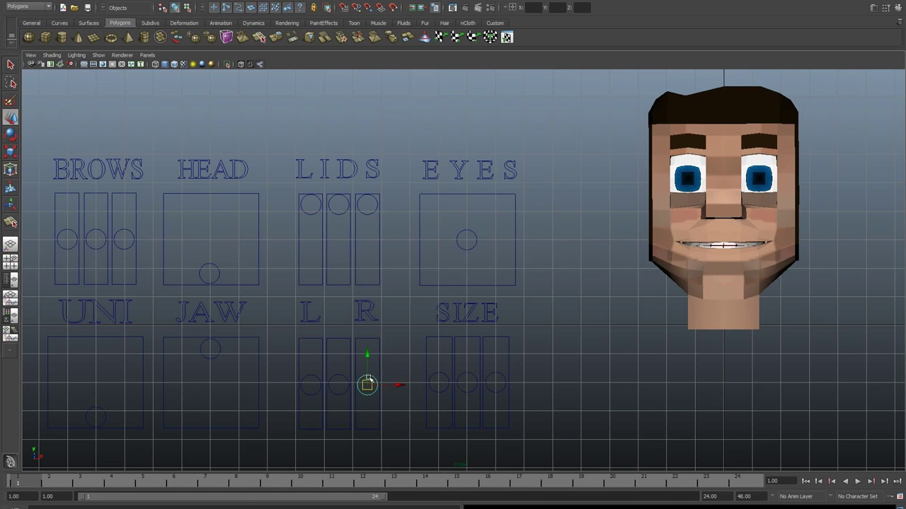
pyautogui.moveTo(368, 377)
pyautogui.mouseDown()
pyautogui.moveTo(361, 422)
pyautogui.moveTo(339, 388)
pyautogui.mouseUp()
pyautogui.click(333, 378)
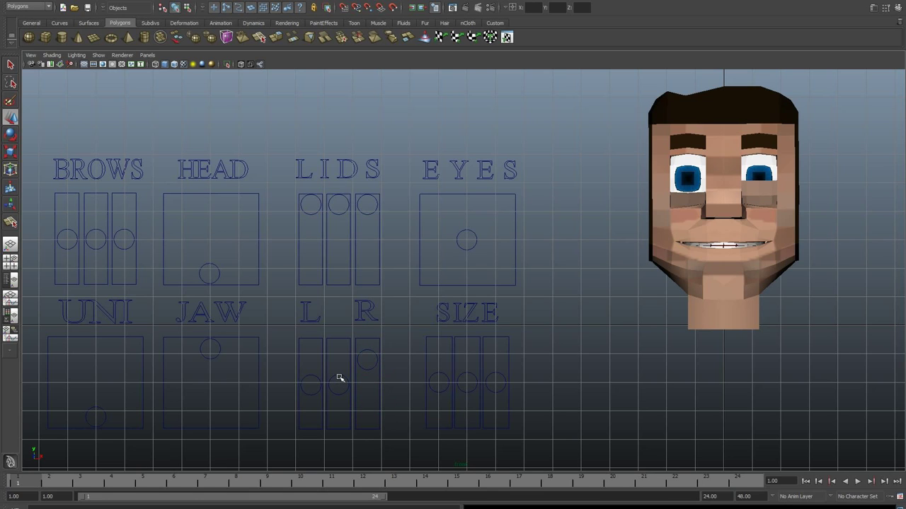
pyautogui.click(339, 384)
pyautogui.moveTo(338, 382)
pyautogui.mouseDown()
pyautogui.moveTo(339, 357)
pyautogui.moveTo(338, 406)
pyautogui.mouseUp()
# Step: Close and partly reopen the eyelids with LIDS, then raise the lower lids with L/R
pyautogui.click(336, 205)
pyautogui.click(340, 214)
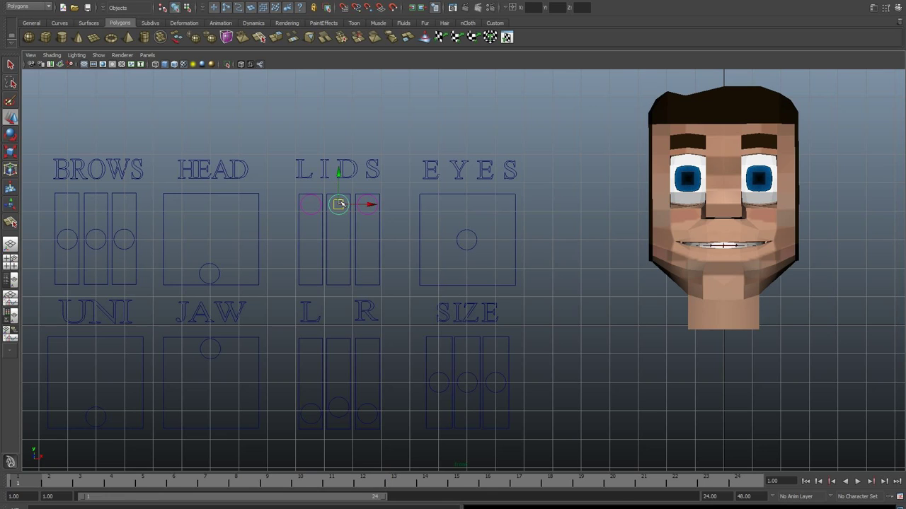
pyautogui.moveTo(341, 205)
pyautogui.mouseDown()
pyautogui.moveTo(341, 225)
pyautogui.moveTo(357, 175)
pyautogui.moveTo(360, 196)
pyautogui.mouseUp()
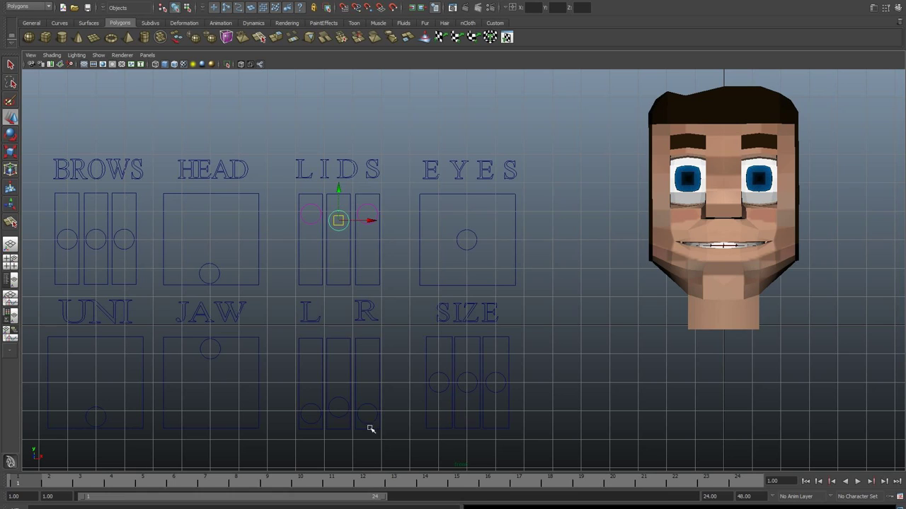
pyautogui.click(347, 407)
pyautogui.click(339, 404)
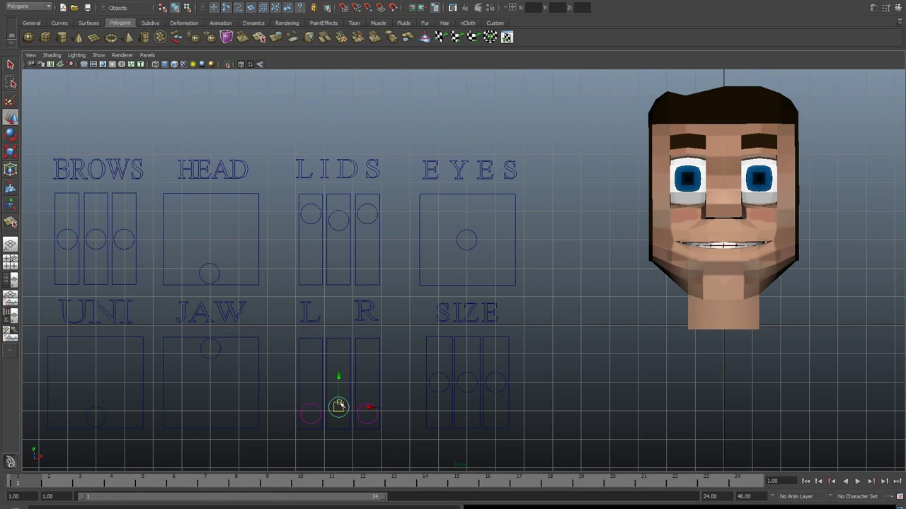
pyautogui.moveTo(340, 407); pyautogui.dragTo(339, 390)
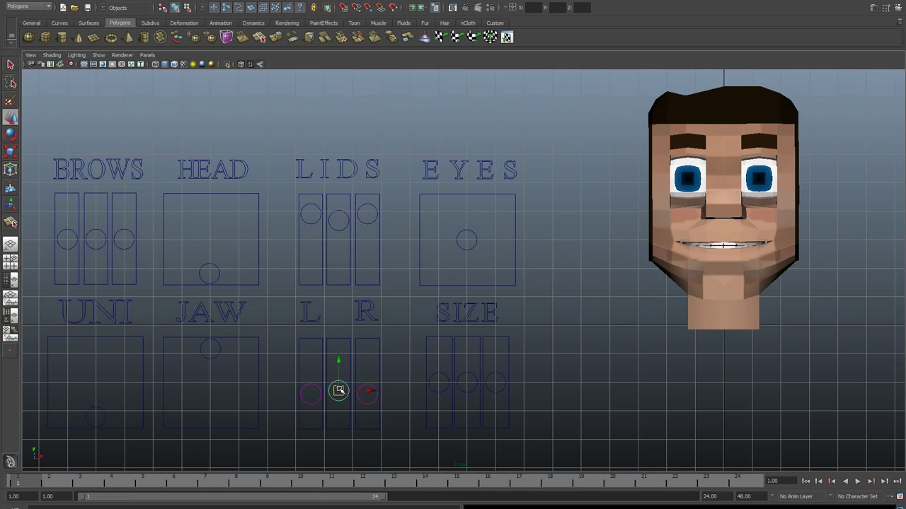
pyautogui.click(580, 365)
pyautogui.click(215, 267)
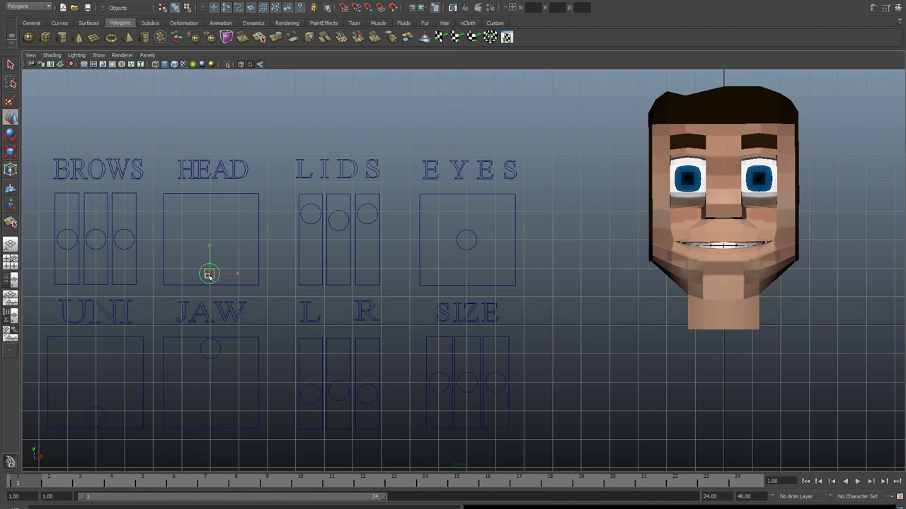
pyautogui.moveTo(208, 274); pyautogui.dragTo(211, 231)
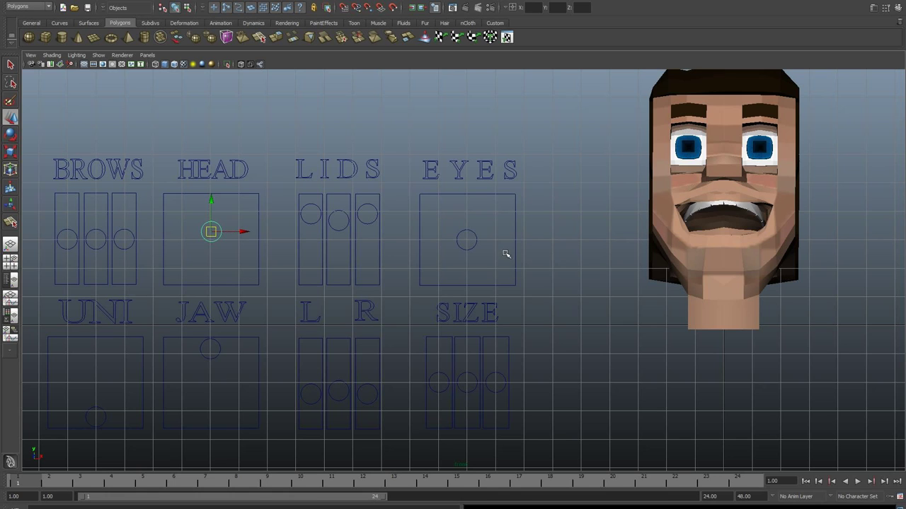
pyautogui.click(212, 235)
pyautogui.moveTo(213, 235); pyautogui.dragTo(213, 284)
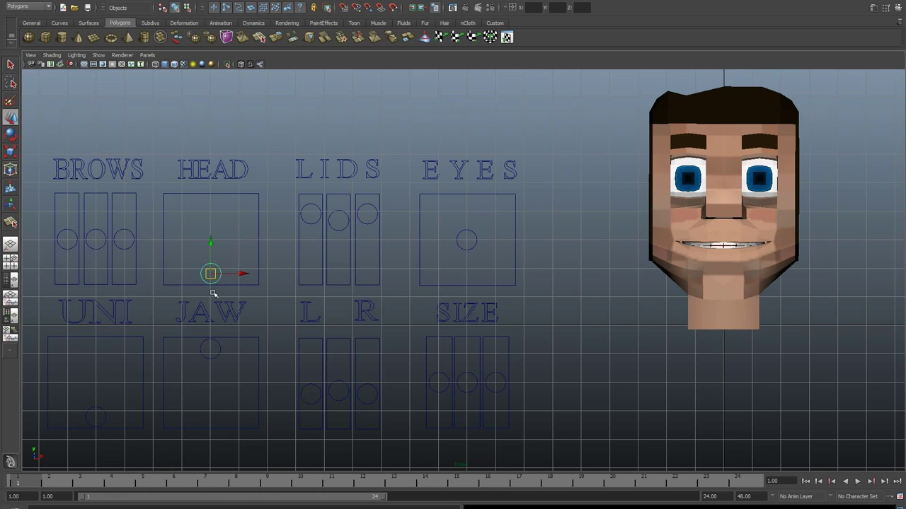
pyautogui.moveTo(211, 273)
pyautogui.mouseDown()
pyautogui.moveTo(233, 236)
pyautogui.moveTo(233, 259)
pyautogui.mouseUp()
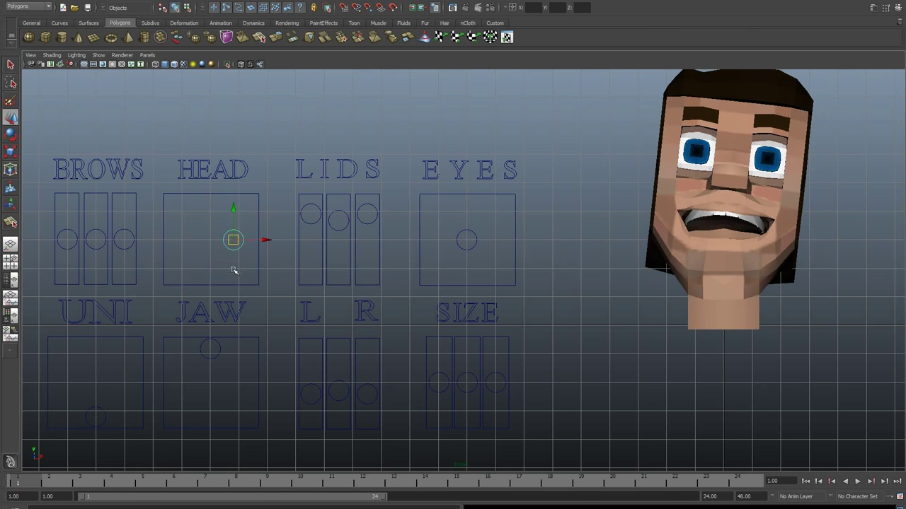
pyautogui.moveTo(234, 242)
pyautogui.mouseDown()
pyautogui.moveTo(227, 224)
pyautogui.moveTo(212, 272)
pyautogui.mouseUp()
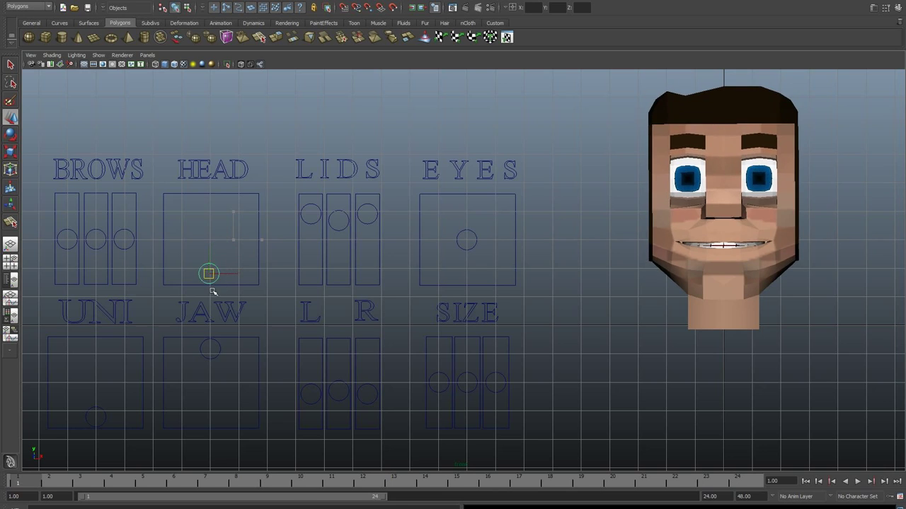
pyautogui.moveTo(216, 300); pyautogui.dragTo(213, 303, button='middle')
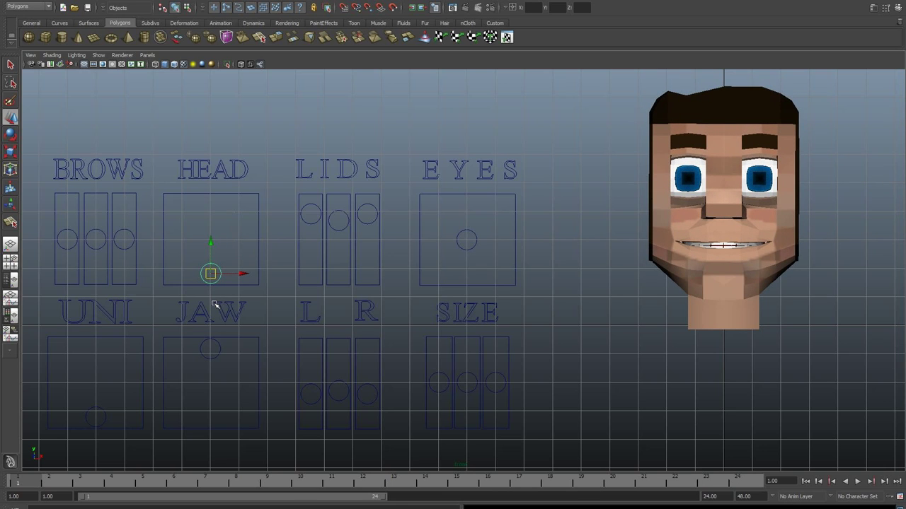
# Step: Drag the JAW control down to open the mouth wide, then back up into a smile
pyautogui.click(210, 347)
pyautogui.click(218, 345)
pyautogui.moveTo(210, 349)
pyautogui.mouseDown()
pyautogui.moveTo(212, 382)
pyautogui.moveTo(234, 404)
pyautogui.moveTo(186, 404)
pyautogui.moveTo(222, 402)
pyautogui.moveTo(205, 355)
pyautogui.moveTo(212, 370)
pyautogui.moveTo(202, 378)
pyautogui.mouseUp()
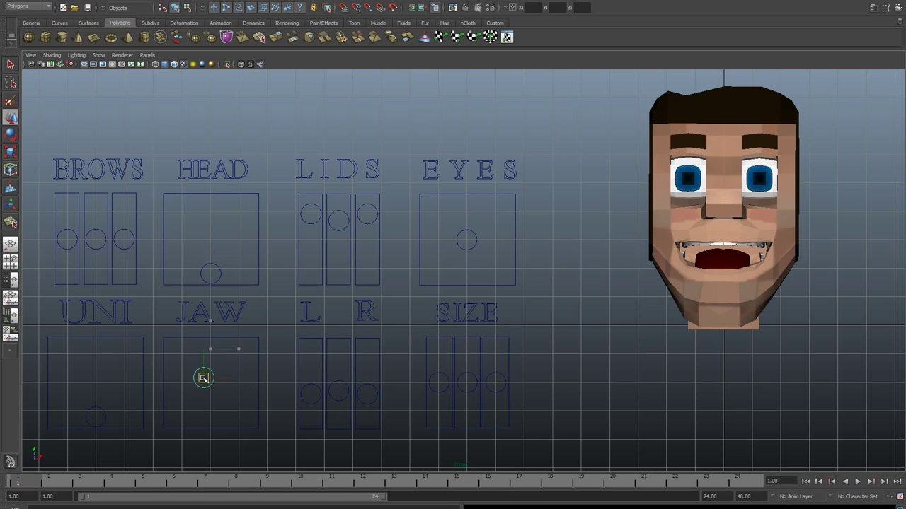
pyautogui.moveTo(203, 378); pyautogui.dragTo(200, 374)
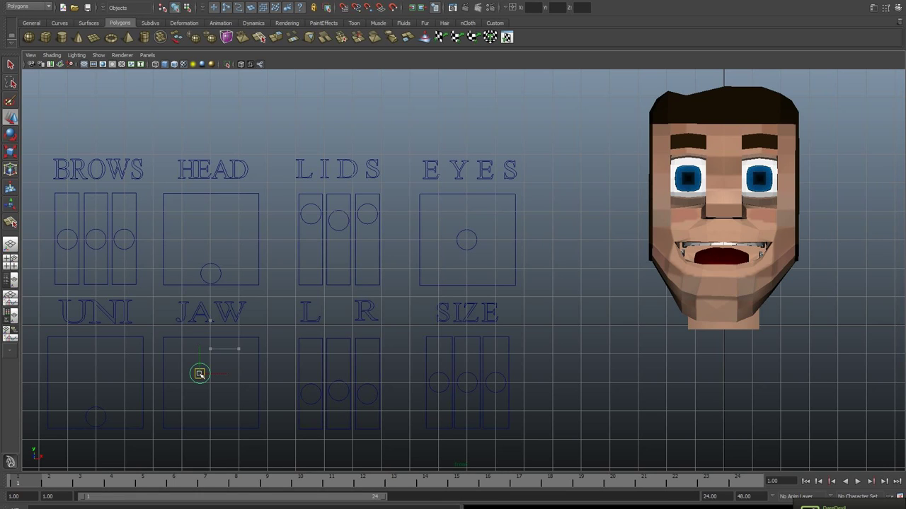
pyautogui.moveTo(199, 373)
pyautogui.mouseDown()
pyautogui.moveTo(204, 350)
pyautogui.moveTo(212, 354)
pyautogui.moveTo(215, 364)
pyautogui.moveTo(174, 348)
pyautogui.mouseUp()
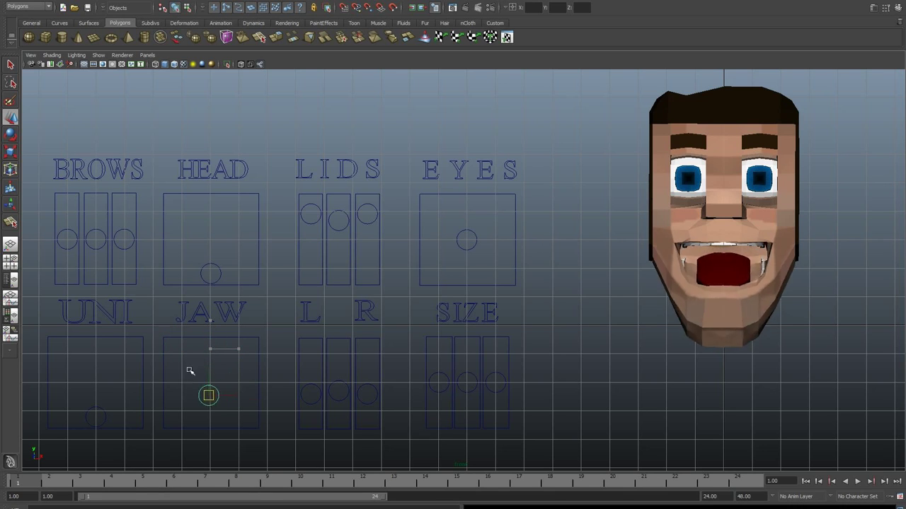
pyautogui.moveTo(203, 324)
pyautogui.mouseDown(button='middle')
pyautogui.moveTo(133, 313)
pyautogui.moveTo(172, 356)
pyautogui.moveTo(137, 314)
pyautogui.moveTo(168, 339)
pyautogui.moveTo(124, 345)
pyautogui.moveTo(170, 328)
pyautogui.moveTo(121, 338)
pyautogui.moveTo(167, 283)
pyautogui.moveTo(114, 303)
pyautogui.moveTo(158, 309)
pyautogui.moveTo(138, 278)
pyautogui.moveTo(178, 330)
pyautogui.moveTo(154, 281)
pyautogui.moveTo(155, 259)
pyautogui.moveTo(127, 307)
pyautogui.moveTo(142, 233)
pyautogui.moveTo(117, 259)
pyautogui.moveTo(123, 213)
pyautogui.moveTo(106, 259)
pyautogui.moveTo(115, 208)
pyautogui.moveTo(95, 234)
pyautogui.moveTo(80, 224)
pyautogui.moveTo(134, 249)
pyautogui.moveTo(111, 203)
pyautogui.moveTo(129, 242)
pyautogui.moveTo(130, 208)
pyautogui.moveTo(200, 304)
pyautogui.mouseUp(button='middle')
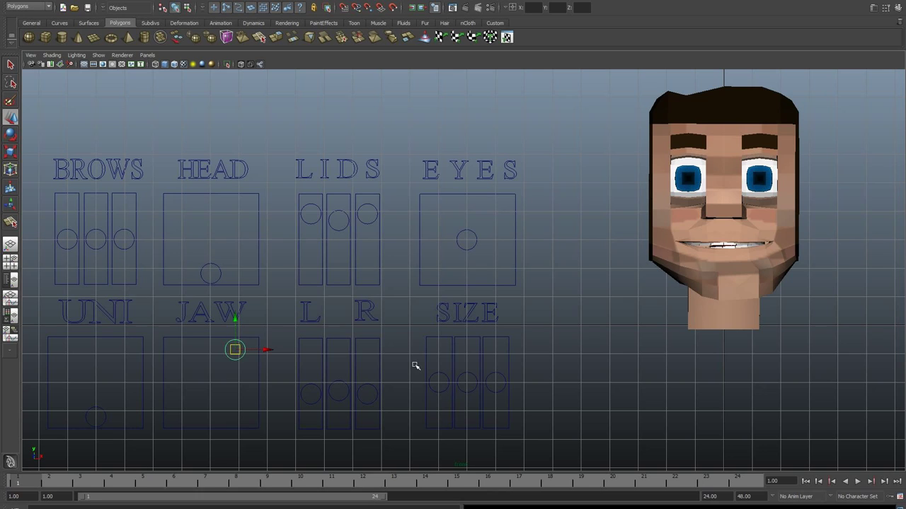
# Step: Shift the jaw sideways, then use the middle and left BROWS controls to lower the left eyebrow
pyautogui.moveTo(415, 365); pyautogui.dragTo(319, 378, button='middle')
pyautogui.click(104, 233)
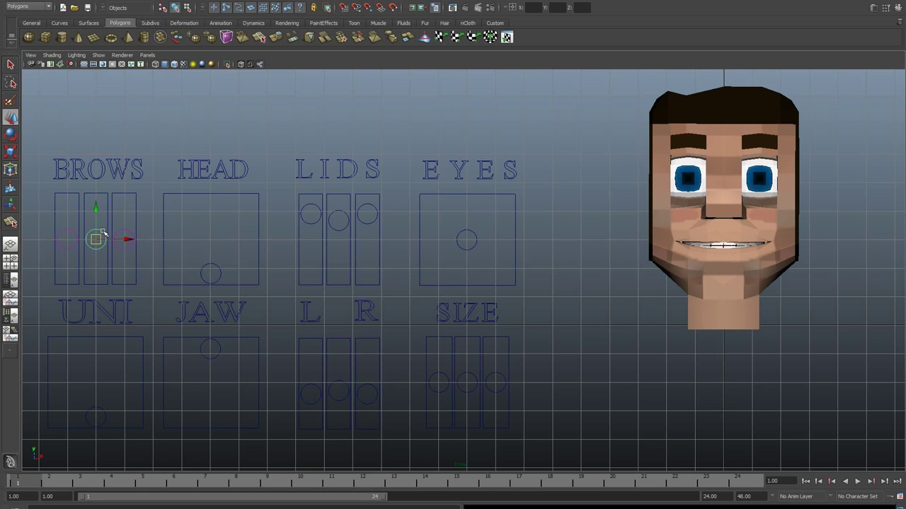
pyautogui.moveTo(96, 239); pyautogui.dragTo(105, 216, button='middle')
pyautogui.click(140, 217)
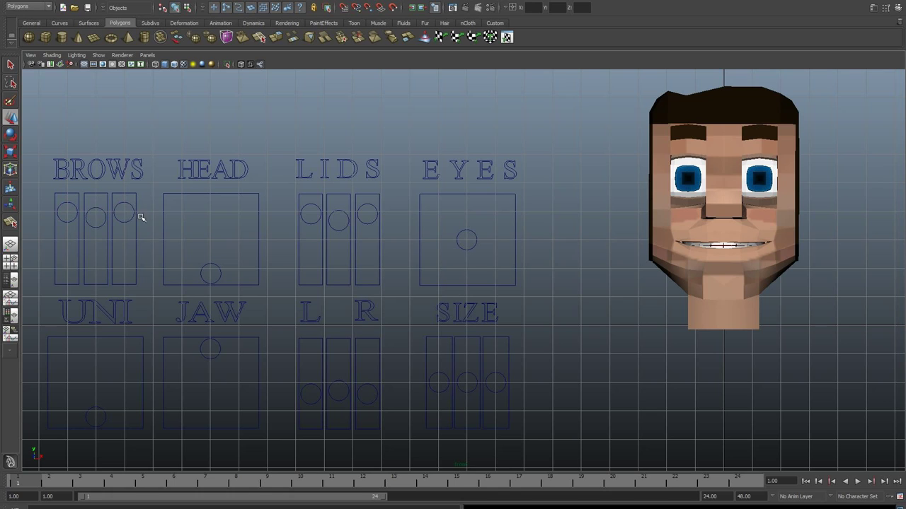
pyautogui.click(66, 221)
pyautogui.moveTo(67, 214); pyautogui.dragTo(70, 241, button='middle')
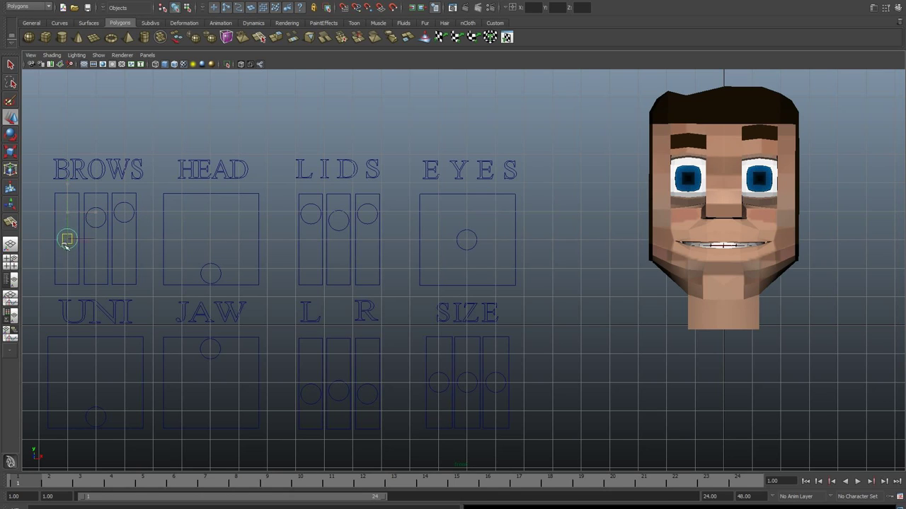
pyautogui.moveTo(70, 241); pyautogui.dragTo(70, 249, button='middle')
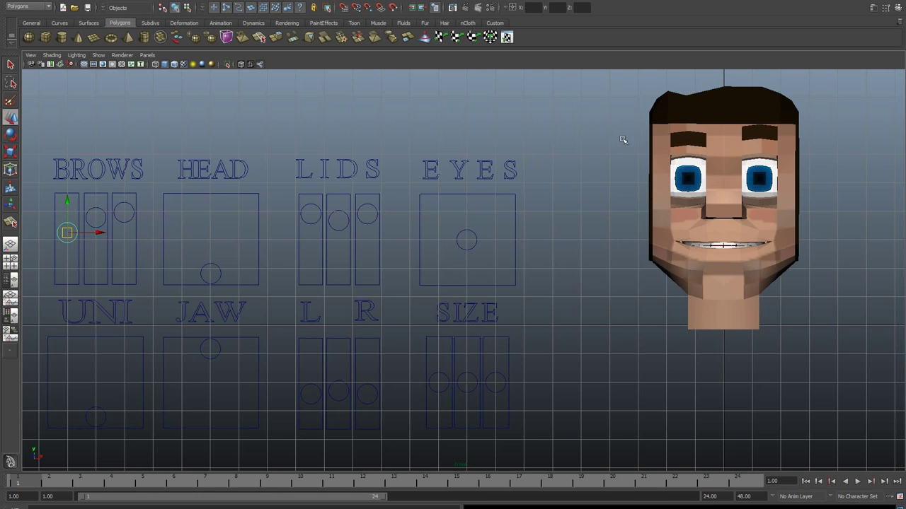
# Step: Rotate the left eyebrow mesh to tilt it
pyautogui.click(687, 143)
pyautogui.click(9, 136)
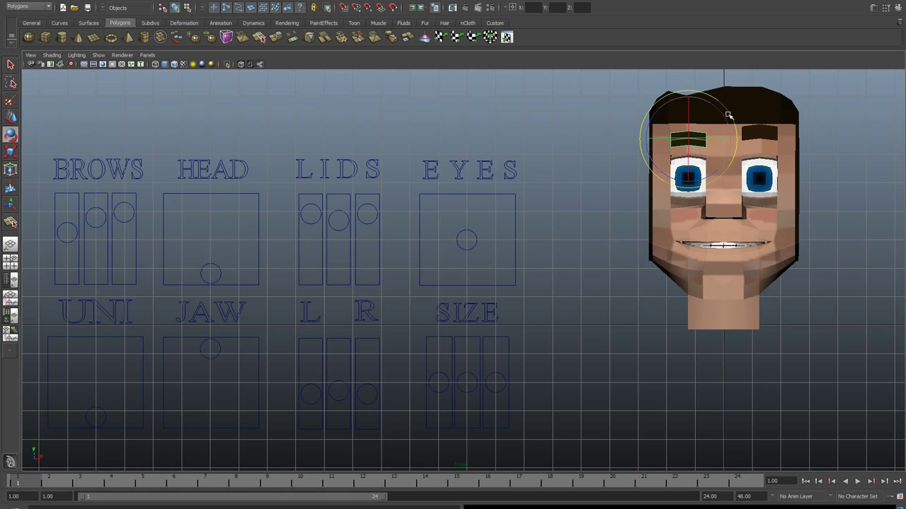
pyautogui.moveTo(730, 114); pyautogui.dragTo(731, 126)
pyautogui.click(816, 172)
pyautogui.click(691, 138)
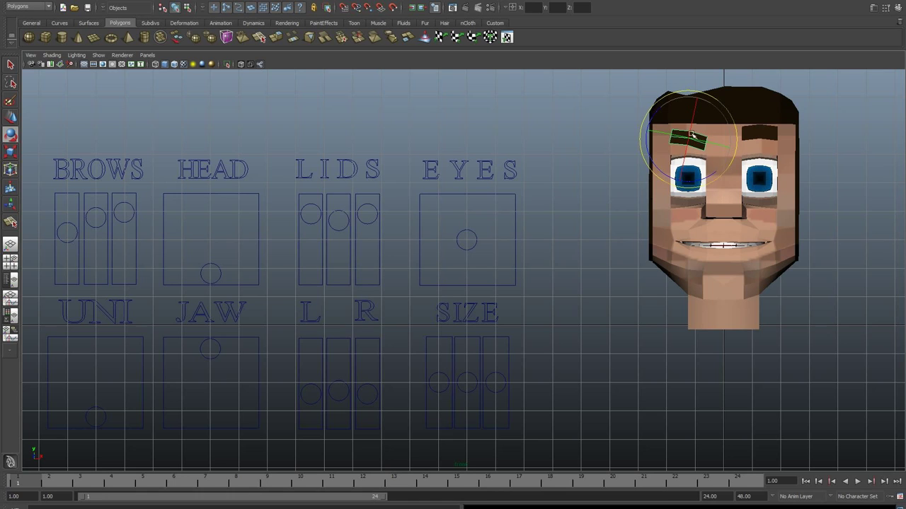
pyautogui.click(616, 205)
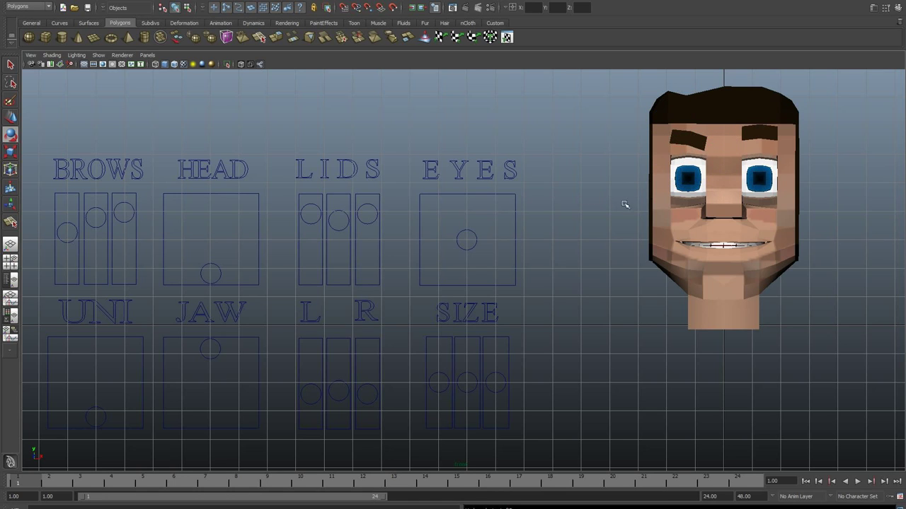
# Step: Tilt the right eyebrow's inner end down, then undo the eyebrow rotations
pyautogui.click(776, 135)
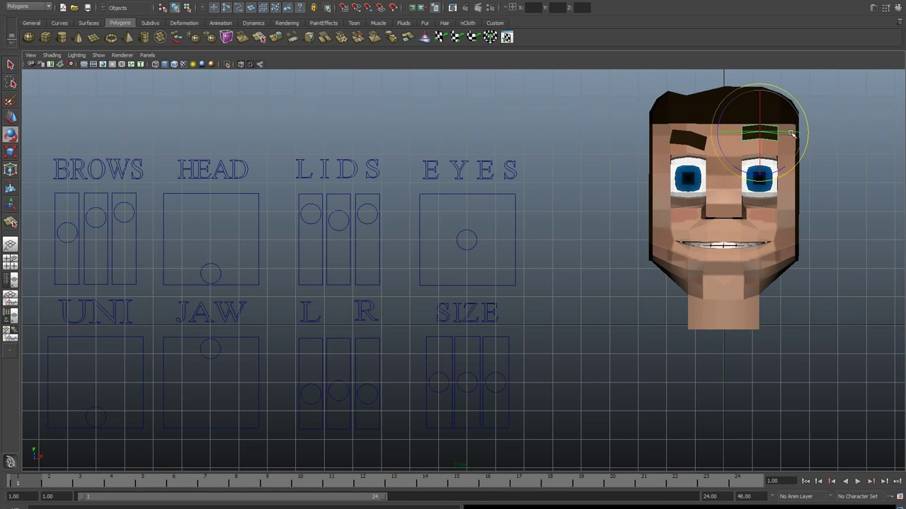
pyautogui.moveTo(809, 134); pyautogui.dragTo(811, 154)
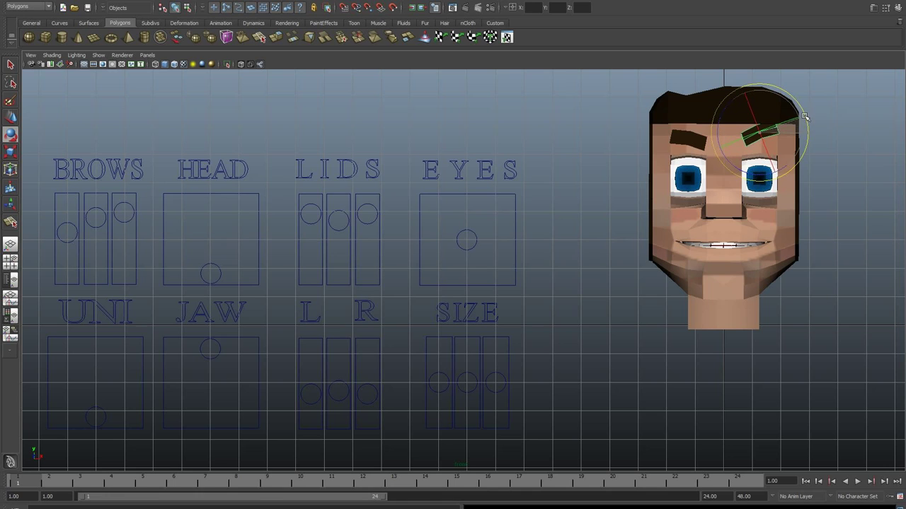
pyautogui.click(791, 304)
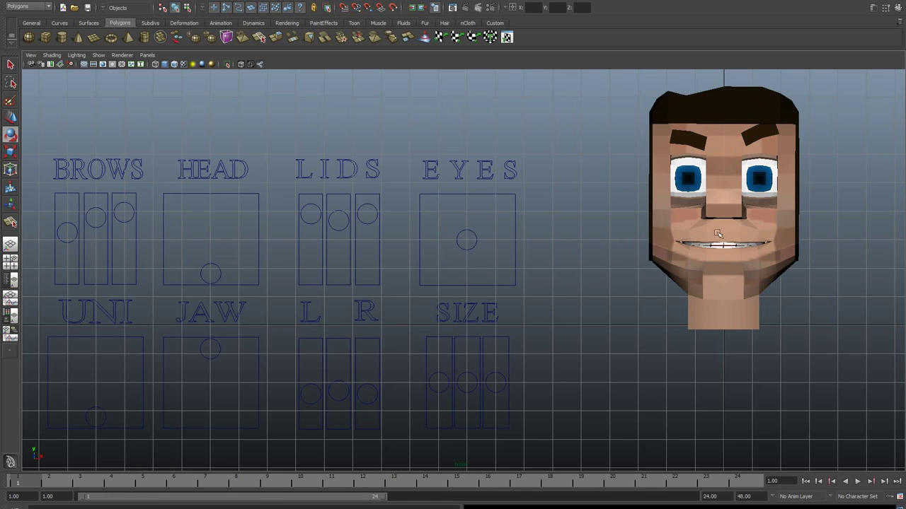
pyautogui.hotkey('ctrl', 'z')
pyautogui.hotkey('ctrl', 'z')
pyautogui.hotkey('ctrl', 'z')
pyautogui.hotkey('ctrl', 'z')
pyautogui.hotkey('ctrl', 'z')
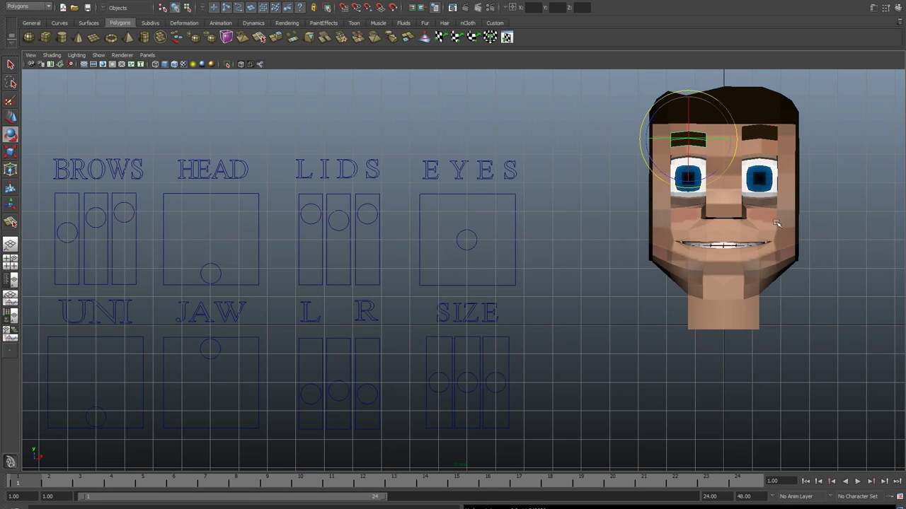
pyautogui.hotkey('ctrl', 'z')
pyautogui.hotkey('ctrl', 'z')
pyautogui.hotkey('ctrl', 'z')
pyautogui.hotkey('ctrl', 'z')
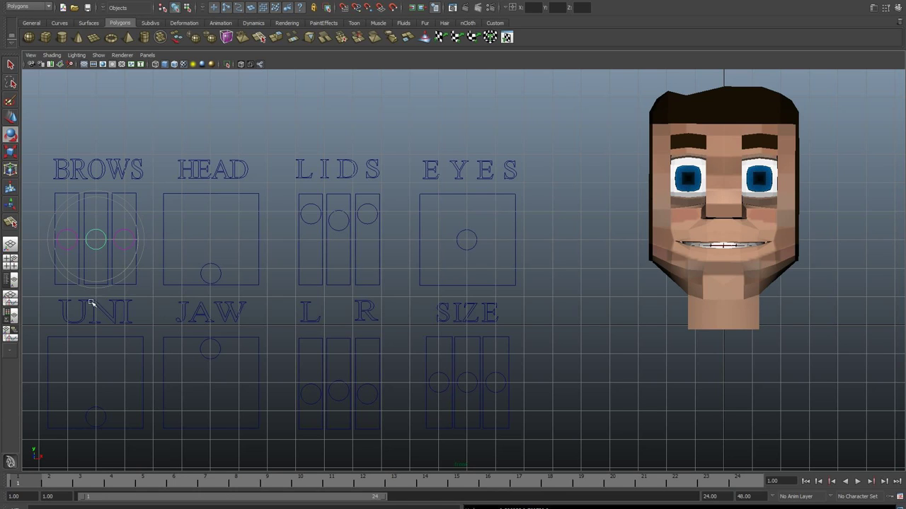
pyautogui.click(97, 411)
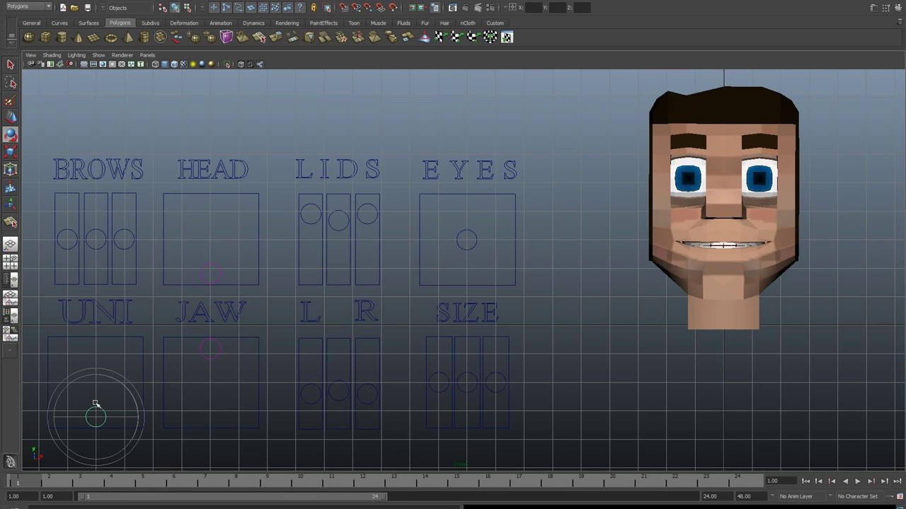
pyautogui.click(8, 116)
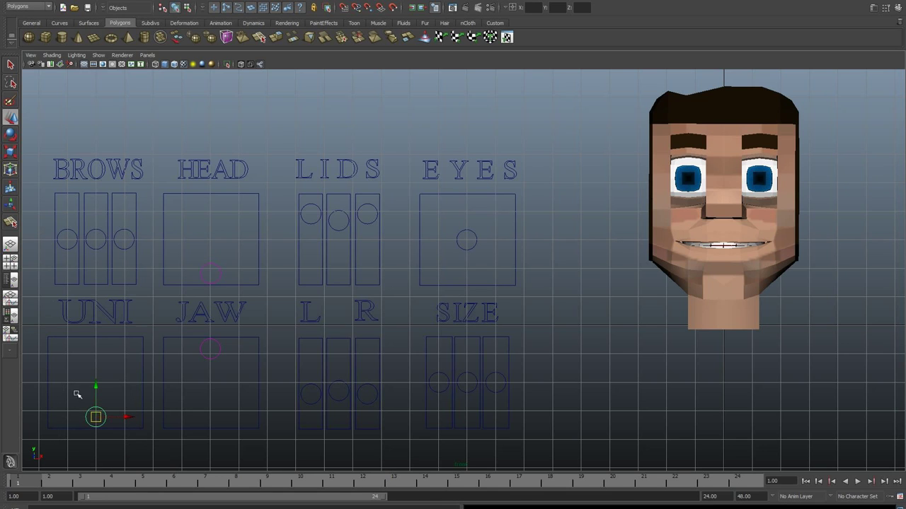
pyautogui.moveTo(97, 416)
pyautogui.mouseDown()
pyautogui.moveTo(93, 387)
pyautogui.moveTo(97, 397)
pyautogui.mouseUp()
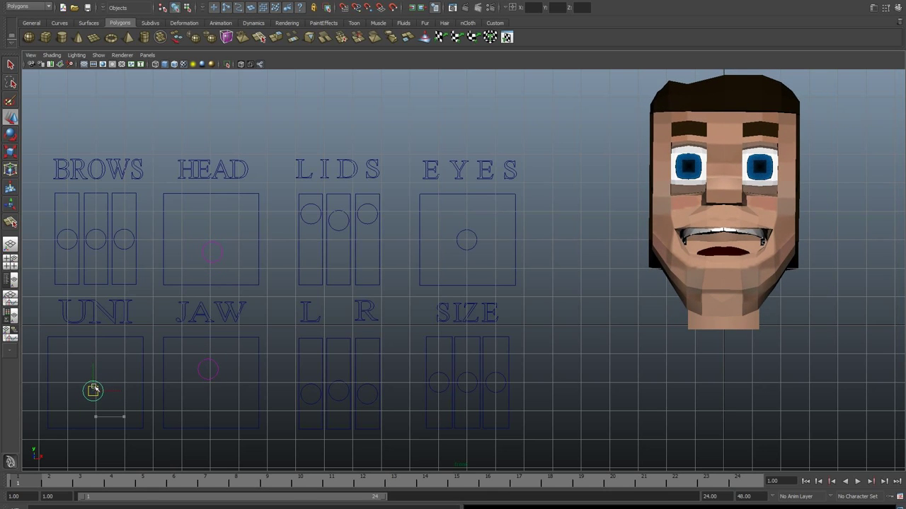
pyautogui.moveTo(97, 397); pyautogui.dragTo(97, 317)
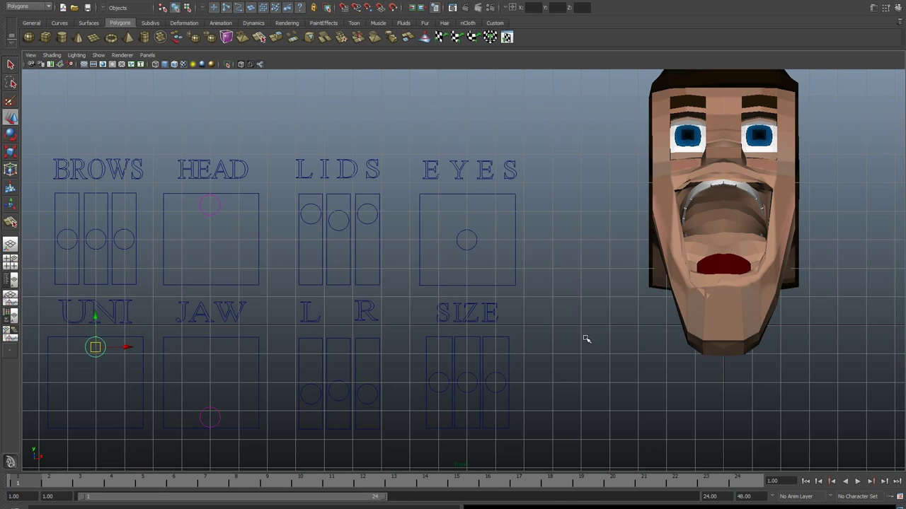
pyautogui.moveTo(97, 349)
pyautogui.mouseDown()
pyautogui.moveTo(97, 417)
pyautogui.moveTo(95, 384)
pyautogui.moveTo(93, 404)
pyautogui.moveTo(93, 394)
pyautogui.moveTo(112, 396)
pyautogui.moveTo(76, 401)
pyautogui.moveTo(93, 402)
pyautogui.moveTo(96, 419)
pyautogui.mouseUp()
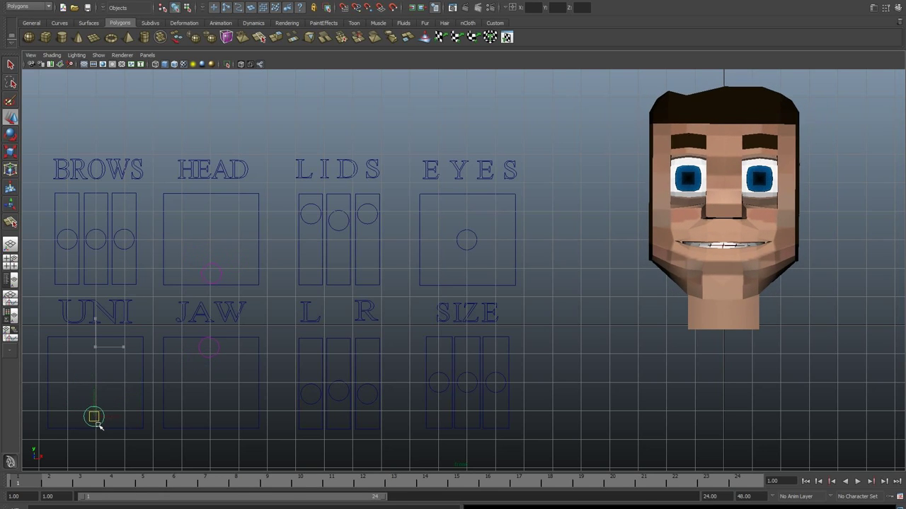
pyautogui.click(218, 271)
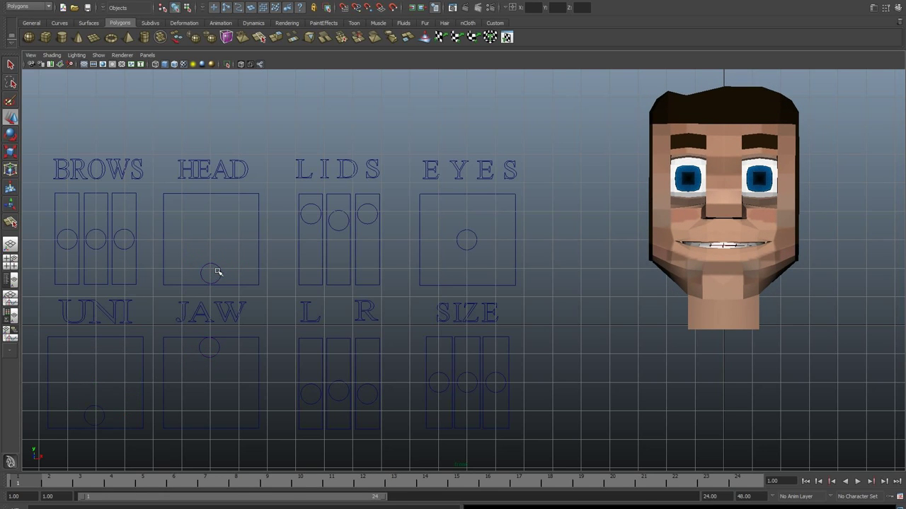
pyautogui.click(212, 273)
pyautogui.moveTo(212, 273)
pyautogui.mouseDown()
pyautogui.moveTo(232, 256)
pyautogui.moveTo(224, 272)
pyautogui.moveTo(234, 249)
pyautogui.mouseUp()
pyautogui.click(216, 347)
pyautogui.moveTo(208, 349)
pyautogui.mouseDown()
pyautogui.moveTo(186, 376)
pyautogui.moveTo(198, 367)
pyautogui.mouseUp()
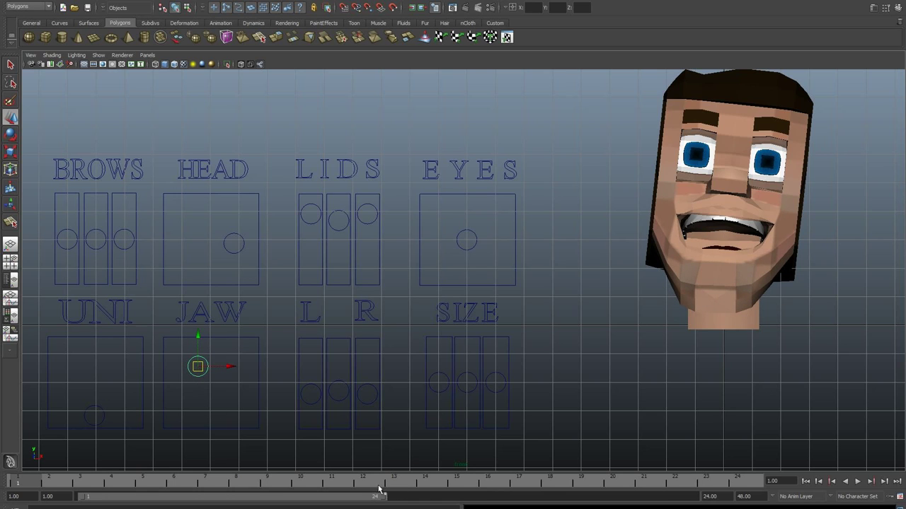
pyautogui.moveTo(199, 366); pyautogui.dragTo(201, 362)
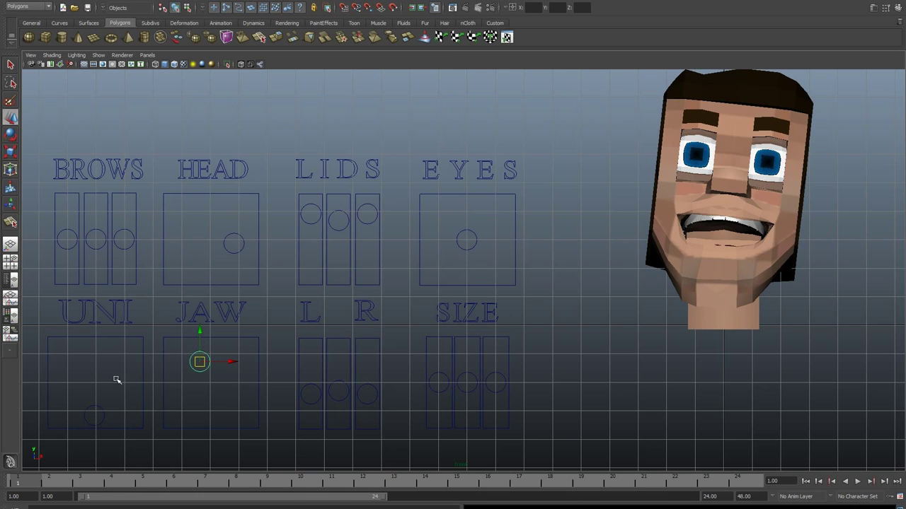
pyautogui.click(98, 407)
pyautogui.moveTo(95, 414)
pyautogui.mouseDown()
pyautogui.moveTo(98, 343)
pyautogui.moveTo(93, 390)
pyautogui.moveTo(115, 392)
pyautogui.moveTo(49, 354)
pyautogui.moveTo(106, 386)
pyautogui.moveTo(62, 389)
pyautogui.moveTo(106, 388)
pyautogui.moveTo(71, 380)
pyautogui.moveTo(61, 364)
pyautogui.moveTo(71, 388)
pyautogui.moveTo(75, 368)
pyautogui.moveTo(76, 413)
pyautogui.mouseUp()
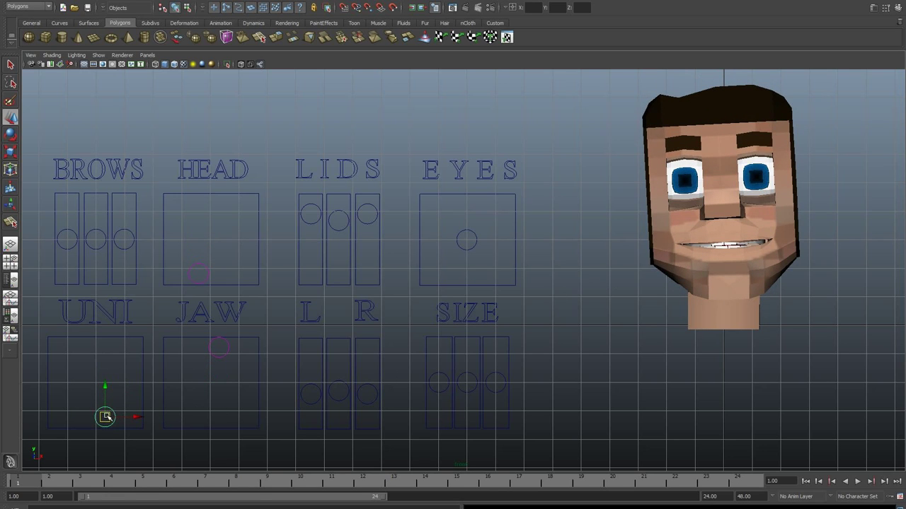
pyautogui.moveTo(106, 417); pyautogui.dragTo(95, 417)
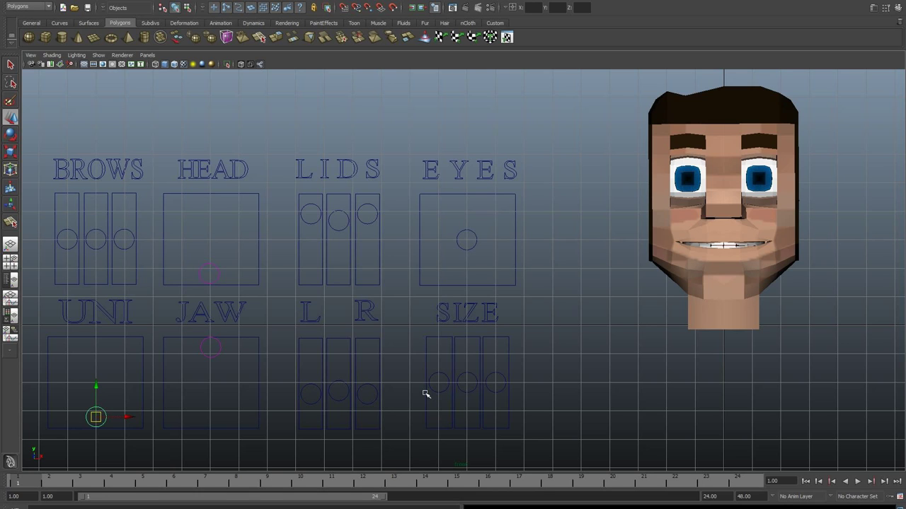
# Step: Switch to the perspective view and orbit around the head from below and above
pyautogui.press('space')
pyautogui.moveTo(425, 394); pyautogui.dragTo(433, 380)
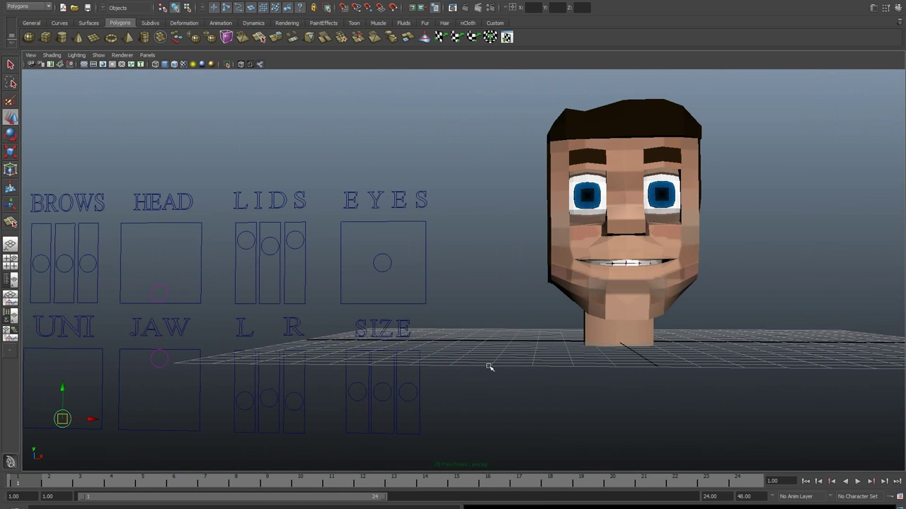
pyautogui.keyDown('alt'); pyautogui.moveTo(559, 368); pyautogui.dragTo(512, 366); pyautogui.keyUp('alt')
pyautogui.click(562, 246)
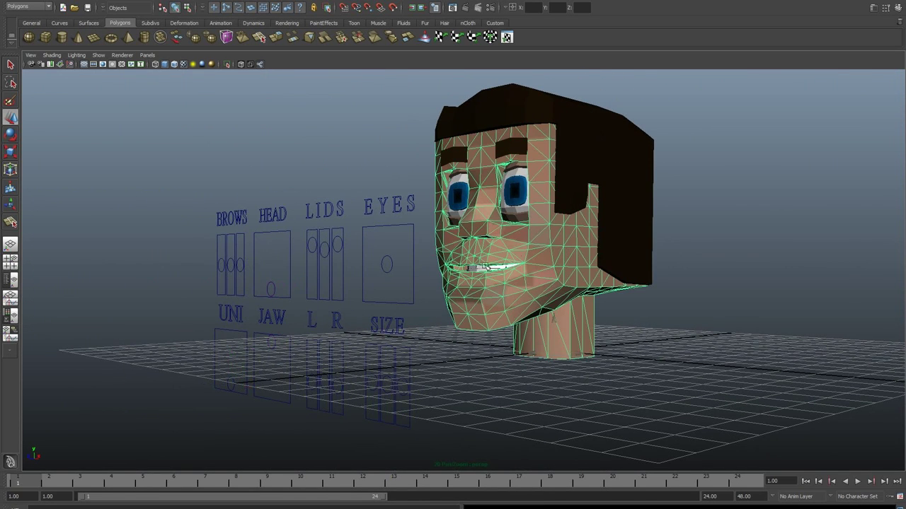
pyautogui.moveTo(550, 349)
pyautogui.keyDown('alt'); pyautogui.mouseDown()
pyautogui.moveTo(639, 347)
pyautogui.moveTo(594, 346)
pyautogui.moveTo(613, 340)
pyautogui.moveTo(571, 353)
pyautogui.moveTo(646, 370)
pyautogui.moveTo(668, 364)
pyautogui.moveTo(667, 355)
pyautogui.moveTo(650, 359)
pyautogui.moveTo(712, 309)
pyautogui.moveTo(721, 330)
pyautogui.moveTo(652, 324)
pyautogui.moveTo(671, 358)
pyautogui.moveTo(609, 360)
pyautogui.moveTo(562, 336)
pyautogui.moveTo(503, 340)
pyautogui.moveTo(528, 344)
pyautogui.mouseUp(); pyautogui.keyUp('alt')
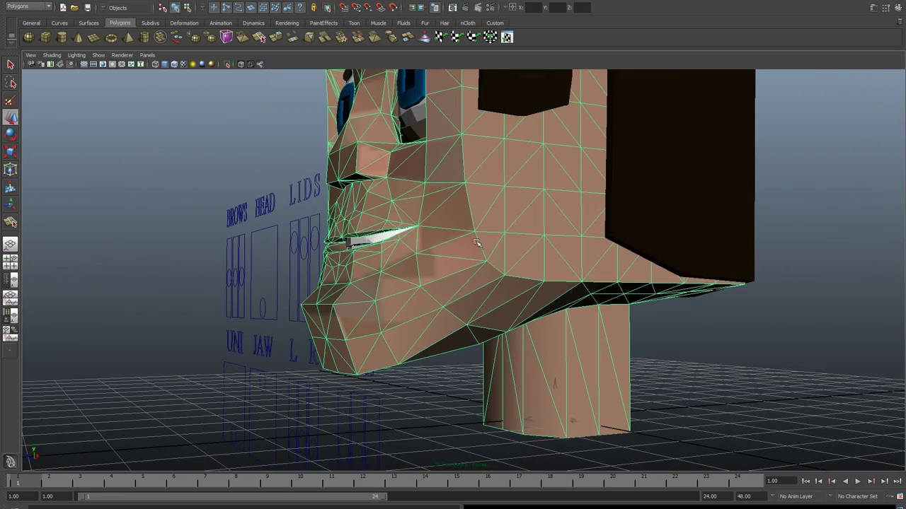
pyautogui.moveTo(444, 305)
pyautogui.keyDown('alt'); pyautogui.mouseDown()
pyautogui.moveTo(498, 324)
pyautogui.moveTo(510, 311)
pyautogui.moveTo(470, 302)
pyautogui.moveTo(533, 316)
pyautogui.moveTo(489, 307)
pyautogui.moveTo(426, 315)
pyautogui.moveTo(427, 301)
pyautogui.moveTo(409, 295)
pyautogui.moveTo(536, 263)
pyautogui.mouseUp(); pyautogui.keyUp('alt')
pyautogui.scroll(-5, 424, 312)
pyautogui.scroll(-2, 460, 307)
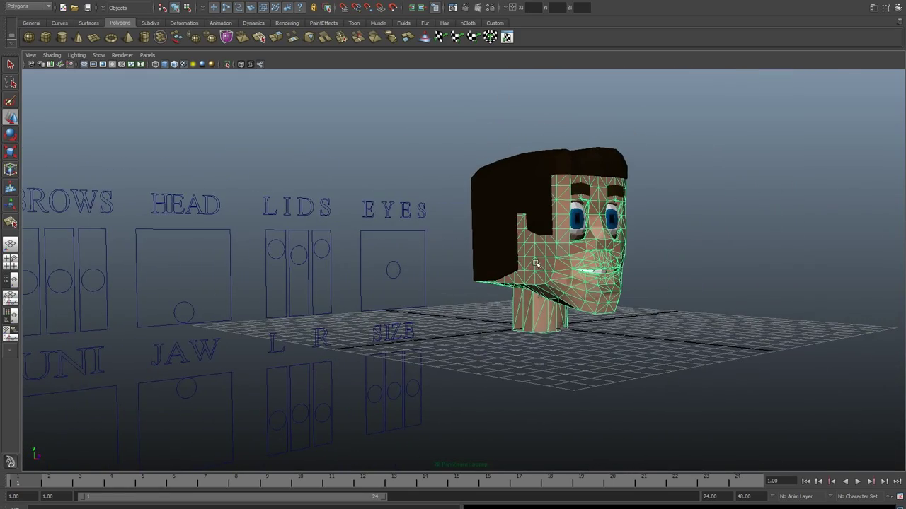
pyautogui.moveTo(641, 314)
pyautogui.keyDown('alt'); pyautogui.mouseDown()
pyautogui.moveTo(620, 259)
pyautogui.moveTo(673, 317)
pyautogui.moveTo(578, 311)
pyautogui.moveTo(602, 316)
pyautogui.mouseUp(); pyautogui.keyUp('alt')
pyautogui.click(652, 302)
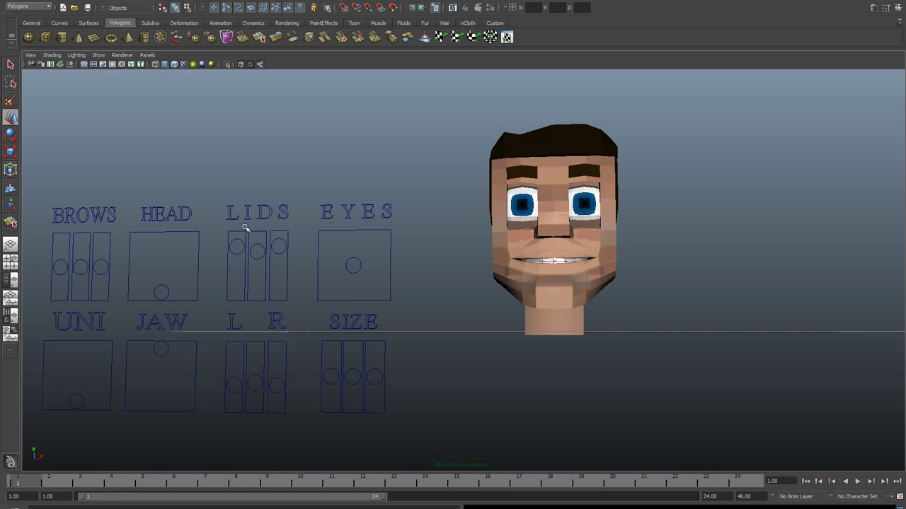
# Step: Nudge the HEAD control to turn the head, then orbit to side and top views
pyautogui.click(162, 291)
pyautogui.moveTo(162, 291)
pyautogui.mouseDown()
pyautogui.moveTo(172, 259)
pyautogui.moveTo(166, 269)
pyautogui.moveTo(135, 263)
pyautogui.moveTo(171, 265)
pyautogui.moveTo(151, 283)
pyautogui.moveTo(119, 271)
pyautogui.moveTo(168, 277)
pyautogui.moveTo(147, 285)
pyautogui.moveTo(145, 263)
pyautogui.moveTo(163, 264)
pyautogui.moveTo(138, 268)
pyautogui.mouseUp()
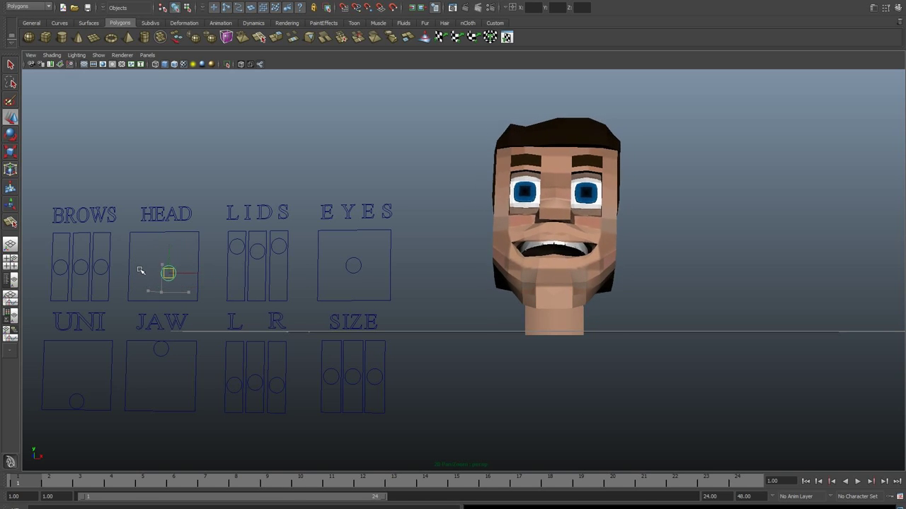
pyautogui.moveTo(331, 383)
pyautogui.keyDown('alt'); pyautogui.mouseDown()
pyautogui.moveTo(247, 378)
pyautogui.moveTo(444, 298)
pyautogui.moveTo(573, 323)
pyautogui.moveTo(607, 309)
pyautogui.moveTo(632, 337)
pyautogui.moveTo(521, 335)
pyautogui.moveTo(389, 354)
pyautogui.moveTo(360, 342)
pyautogui.moveTo(385, 342)
pyautogui.moveTo(492, 237)
pyautogui.moveTo(542, 307)
pyautogui.moveTo(563, 321)
pyautogui.moveTo(627, 318)
pyautogui.moveTo(600, 318)
pyautogui.mouseUp(); pyautogui.keyUp('alt')
pyautogui.moveTo(502, 346)
pyautogui.keyDown('alt'); pyautogui.mouseDown()
pyautogui.moveTo(497, 340)
pyautogui.moveTo(736, 344)
pyautogui.moveTo(767, 354)
pyautogui.moveTo(550, 354)
pyautogui.moveTo(657, 354)
pyautogui.moveTo(495, 288)
pyautogui.mouseUp(); pyautogui.keyUp('alt')
pyautogui.moveTo(643, 283)
pyautogui.keyDown('alt'); pyautogui.mouseDown()
pyautogui.moveTo(518, 306)
pyautogui.moveTo(526, 330)
pyautogui.moveTo(506, 345)
pyautogui.moveTo(524, 346)
pyautogui.moveTo(481, 354)
pyautogui.mouseUp(); pyautogui.keyUp('alt')
# Step: Dolly, pan and orbit around the head's left side and back for a wider view
pyautogui.keyDown('alt'); pyautogui.moveTo(603, 337); pyautogui.dragTo(642, 316); pyautogui.keyUp('alt')
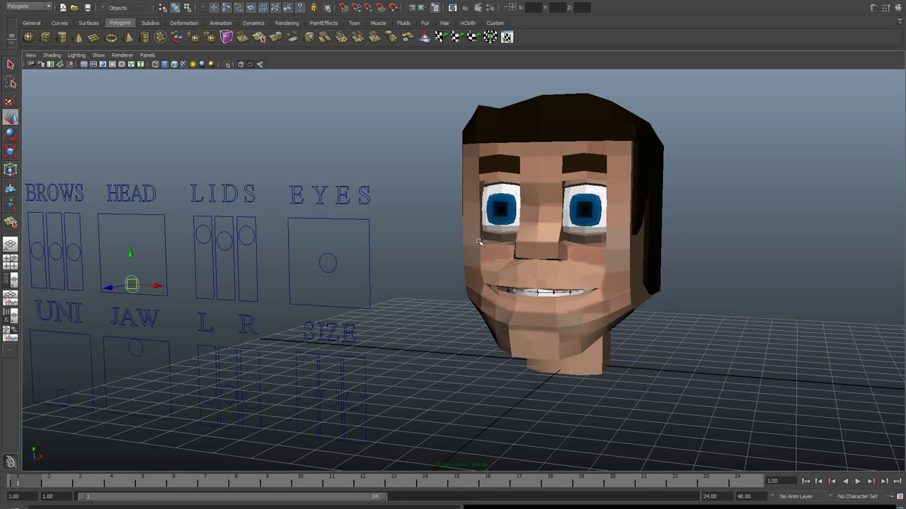
pyautogui.moveTo(478, 242)
pyautogui.keyDown('alt'); pyautogui.mouseDown()
pyautogui.moveTo(516, 240)
pyautogui.moveTo(508, 242)
pyautogui.mouseUp(); pyautogui.keyUp('alt')
pyautogui.moveTo(474, 339)
pyautogui.keyDown('alt'); pyautogui.mouseDown(button='middle')
pyautogui.moveTo(546, 262)
pyautogui.moveTo(559, 262)
pyautogui.mouseUp(button='middle'); pyautogui.keyUp('alt')
pyautogui.moveTo(558, 263)
pyautogui.keyDown('alt'); pyautogui.mouseDown()
pyautogui.moveTo(579, 261)
pyautogui.moveTo(513, 264)
pyautogui.mouseUp(); pyautogui.keyUp('alt')
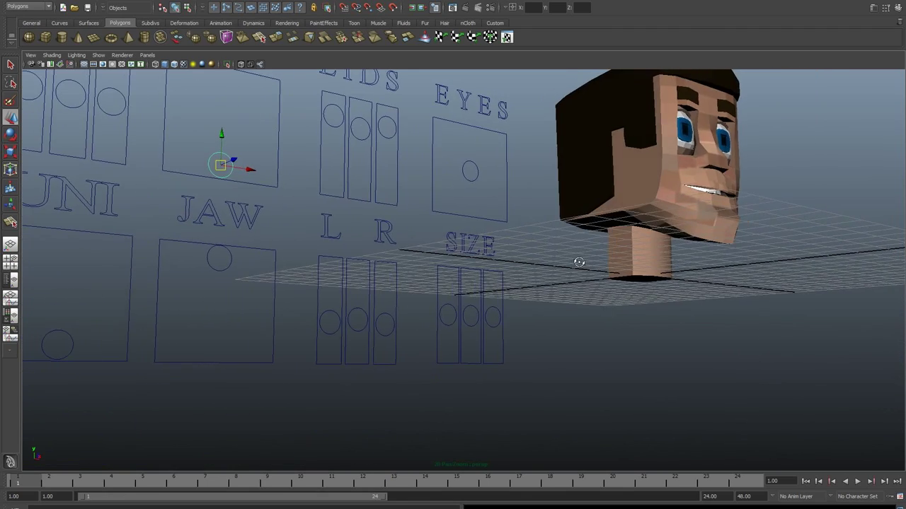
pyautogui.moveTo(513, 263)
pyautogui.keyDown('alt'); pyautogui.mouseDown(button='right')
pyautogui.moveTo(556, 244)
pyautogui.moveTo(545, 262)
pyautogui.mouseUp(button='right'); pyautogui.keyUp('alt')
pyautogui.moveTo(545, 262)
pyautogui.keyDown('alt'); pyautogui.mouseDown()
pyautogui.moveTo(691, 267)
pyautogui.moveTo(530, 278)
pyautogui.moveTo(535, 260)
pyautogui.moveTo(536, 271)
pyautogui.moveTo(621, 273)
pyautogui.moveTo(468, 275)
pyautogui.moveTo(542, 280)
pyautogui.moveTo(527, 274)
pyautogui.mouseUp(); pyautogui.keyUp('alt')
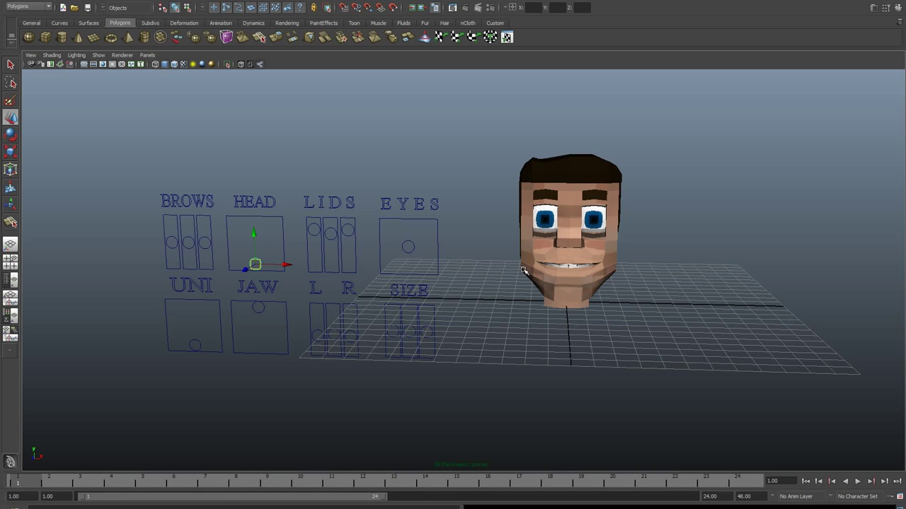
# Step: Shift the pupils with the EYES control and change the eye size with SIZE
pyautogui.click(409, 246)
pyautogui.moveTo(408, 246)
pyautogui.mouseDown()
pyautogui.moveTo(414, 255)
pyautogui.moveTo(384, 253)
pyautogui.moveTo(414, 253)
pyautogui.moveTo(395, 259)
pyautogui.moveTo(419, 261)
pyautogui.moveTo(408, 265)
pyautogui.moveTo(392, 258)
pyautogui.moveTo(408, 287)
pyautogui.moveTo(403, 268)
pyautogui.mouseUp()
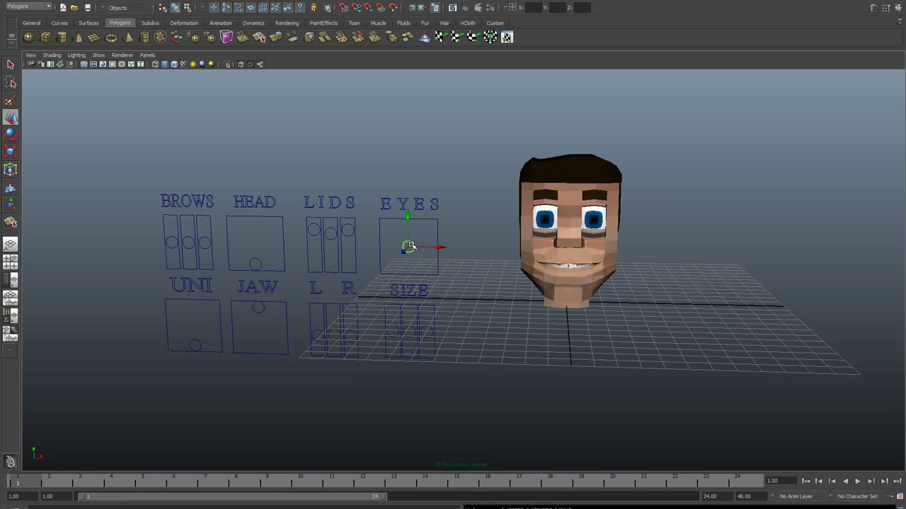
pyautogui.moveTo(408, 247)
pyautogui.mouseDown()
pyautogui.moveTo(406, 261)
pyautogui.moveTo(397, 255)
pyautogui.moveTo(447, 259)
pyautogui.moveTo(409, 257)
pyautogui.moveTo(436, 225)
pyautogui.moveTo(413, 218)
pyautogui.moveTo(409, 252)
pyautogui.moveTo(429, 252)
pyautogui.moveTo(426, 235)
pyautogui.moveTo(410, 248)
pyautogui.moveTo(408, 235)
pyautogui.mouseUp()
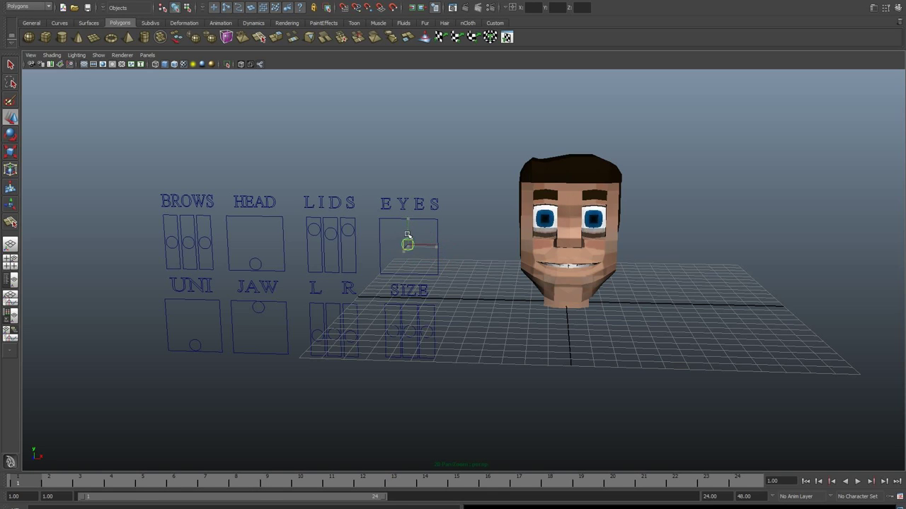
pyautogui.click(411, 330)
pyautogui.click(411, 329)
pyautogui.moveTo(411, 330); pyautogui.dragTo(410, 318)
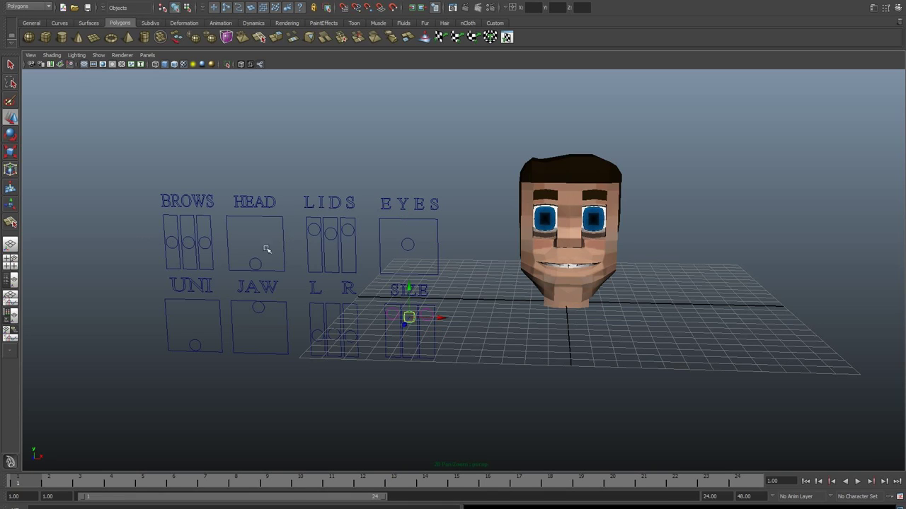
# Step: Raise the right BROWS control to lift an eyebrow, then open and close the jaw
pyautogui.click(208, 260)
pyautogui.click(204, 243)
pyautogui.moveTo(204, 242); pyautogui.dragTo(203, 222)
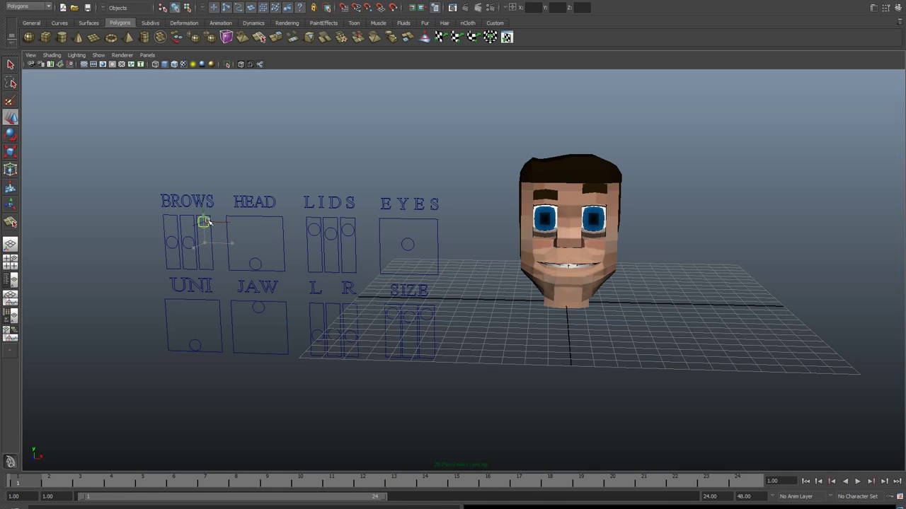
pyautogui.click(257, 265)
pyautogui.click(258, 309)
pyautogui.click(259, 309)
pyautogui.moveTo(258, 309)
pyautogui.mouseDown()
pyautogui.moveTo(255, 325)
pyautogui.moveTo(267, 332)
pyautogui.mouseUp()
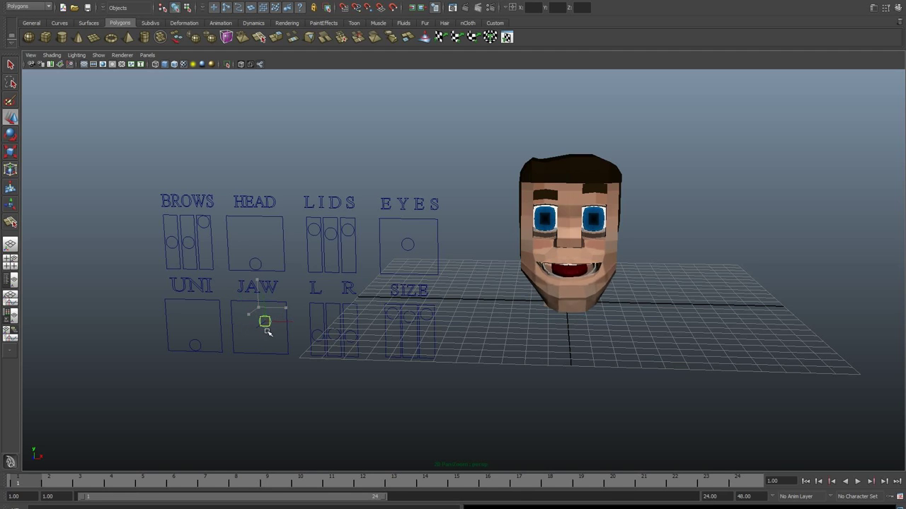
pyautogui.moveTo(268, 332); pyautogui.dragTo(260, 319)
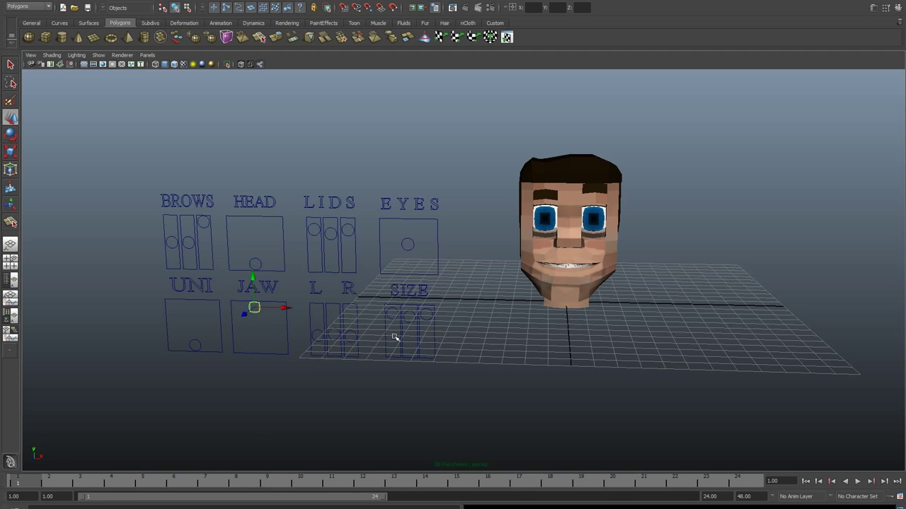